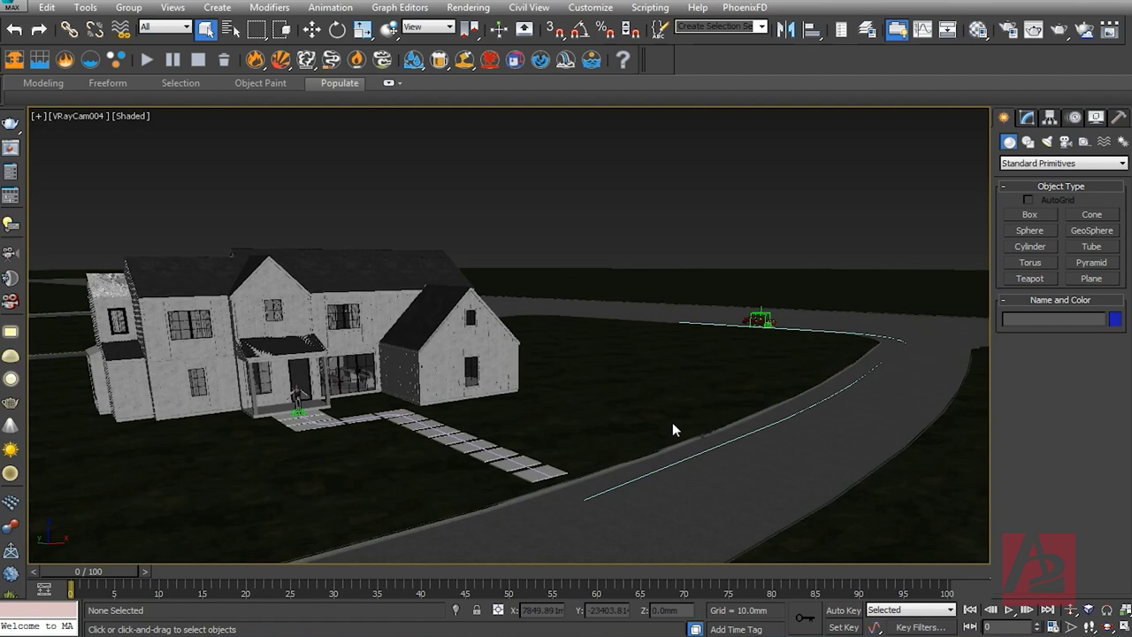
# Switch the viewport to Perspective, select the red car's helper Hlp_Car, and frame it together with the road line.
pyautogui.press('p')
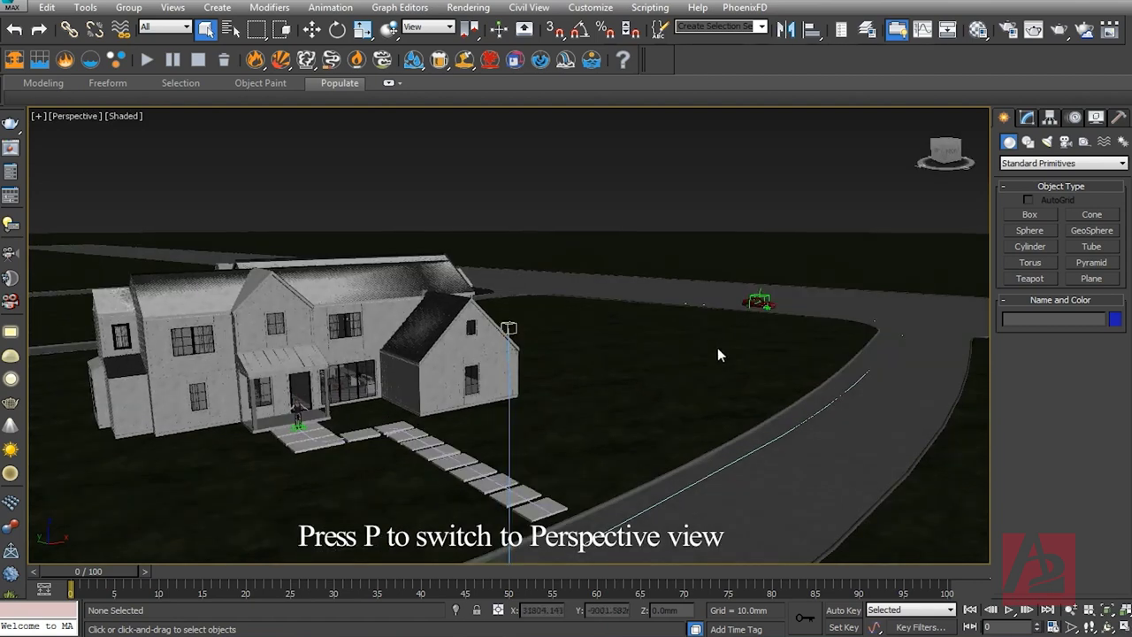
pyautogui.click(760, 301)
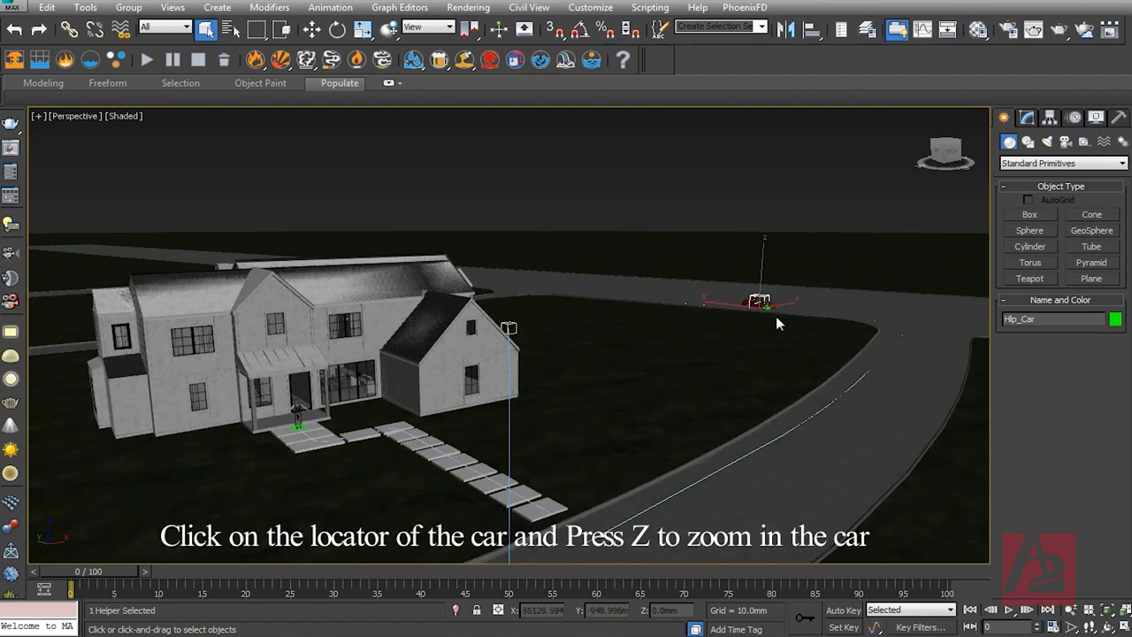
pyautogui.press('z')
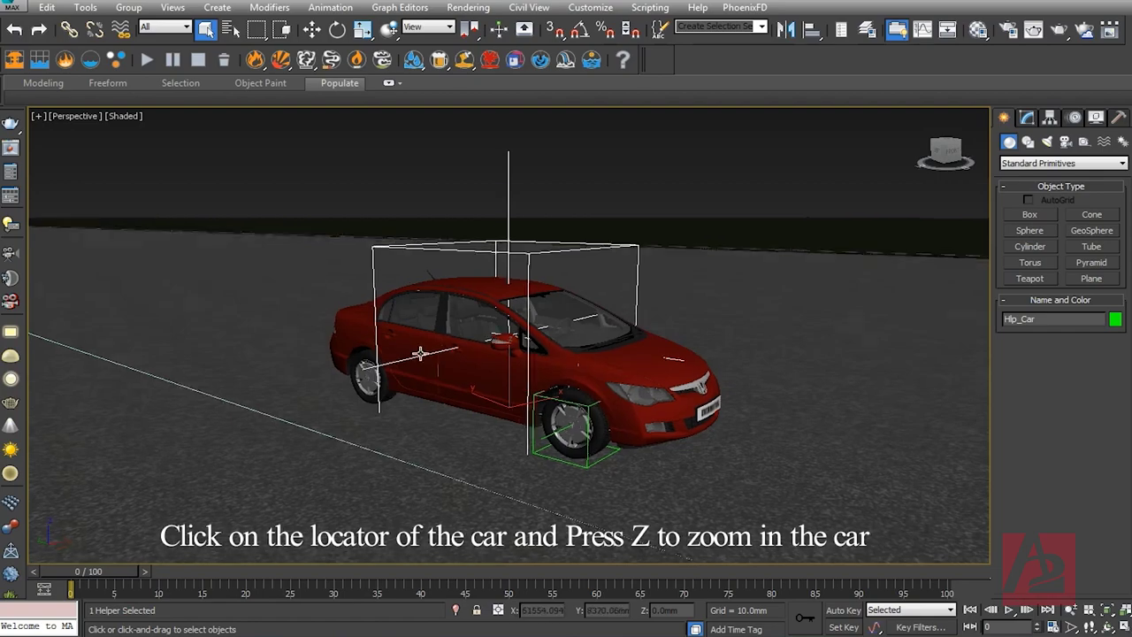
pyautogui.keyDown('alt'); pyautogui.moveTo(419, 353); pyautogui.dragTo(584, 336, button='middle'); pyautogui.keyUp('alt')
pyautogui.scroll(-3, 648, 366)
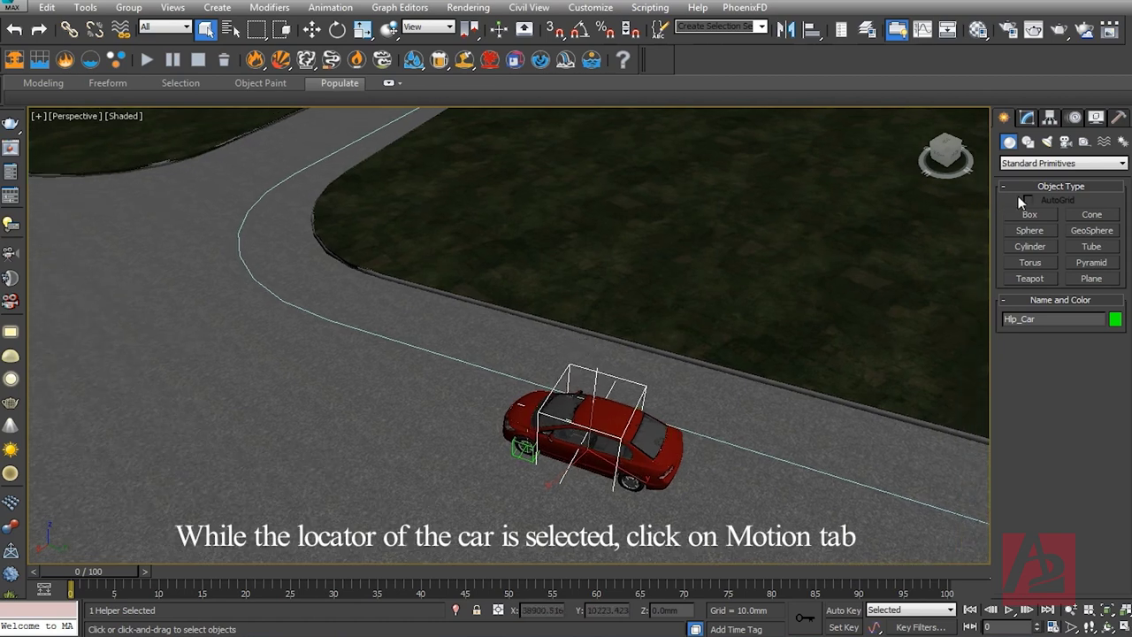
# Assign a Path Constraint controller to the Position track of the car's helper.
pyautogui.click(1075, 118)
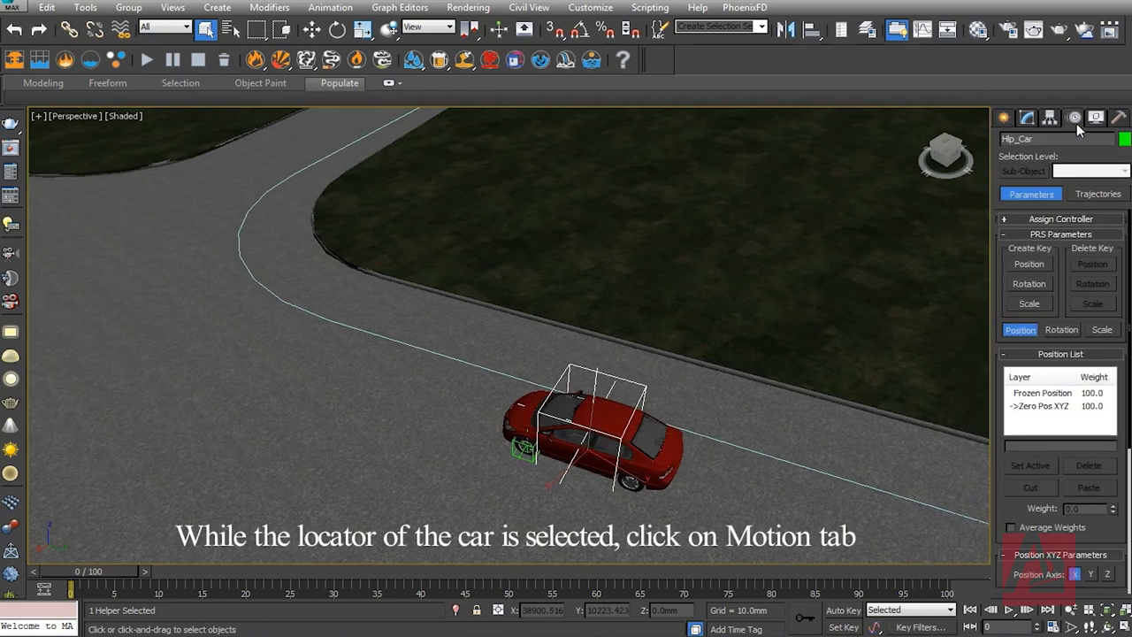
pyautogui.click(1062, 219)
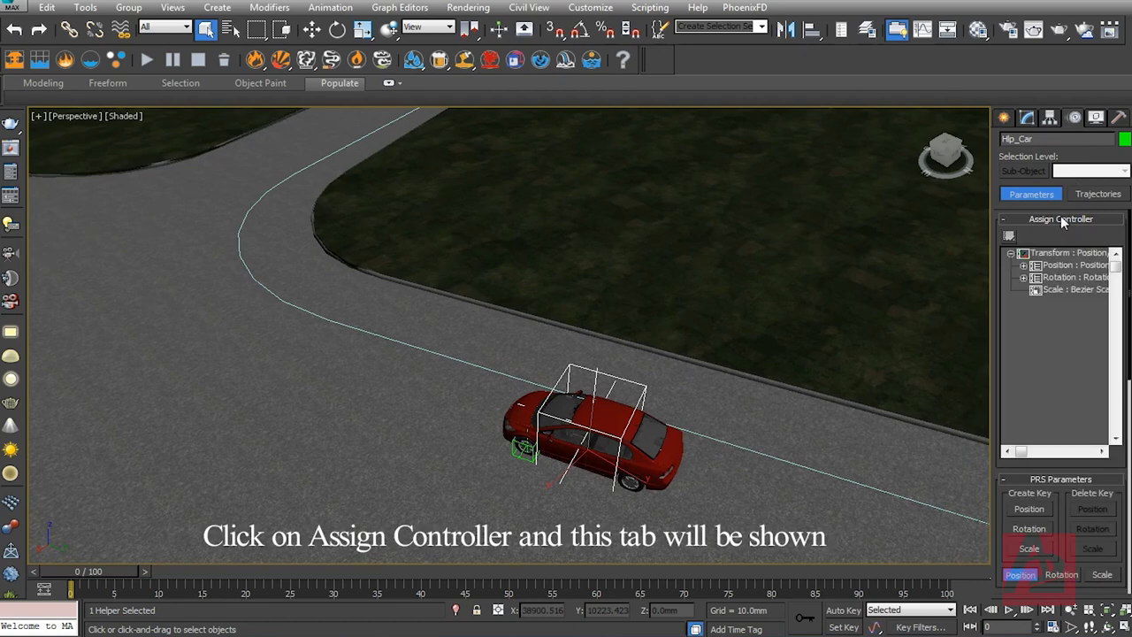
pyautogui.click(1065, 266)
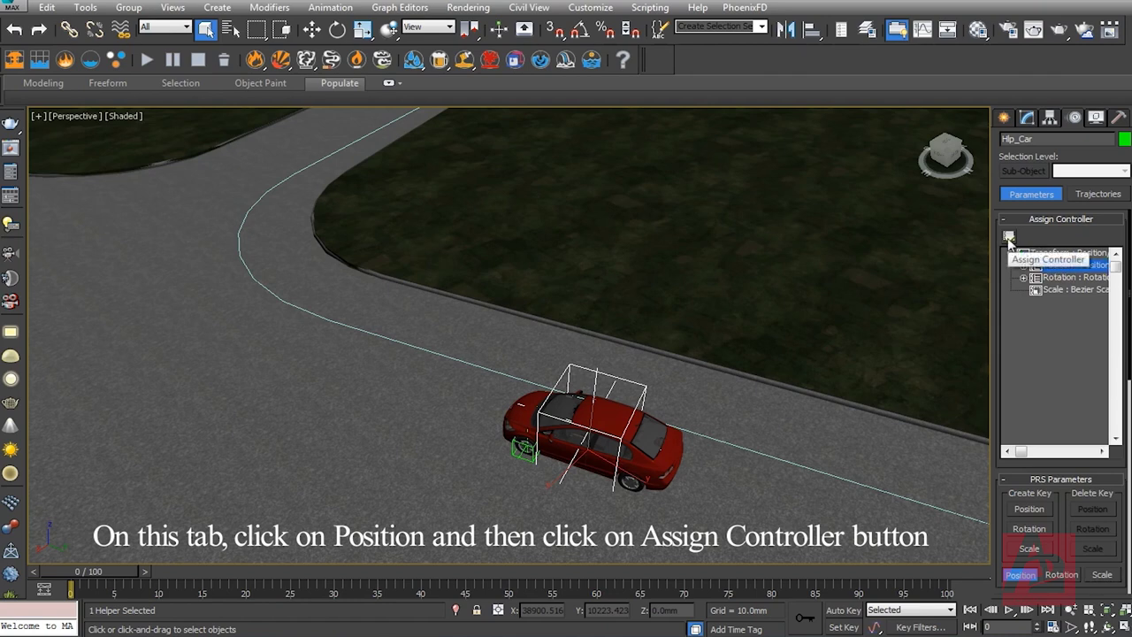
pyautogui.click(1010, 239)
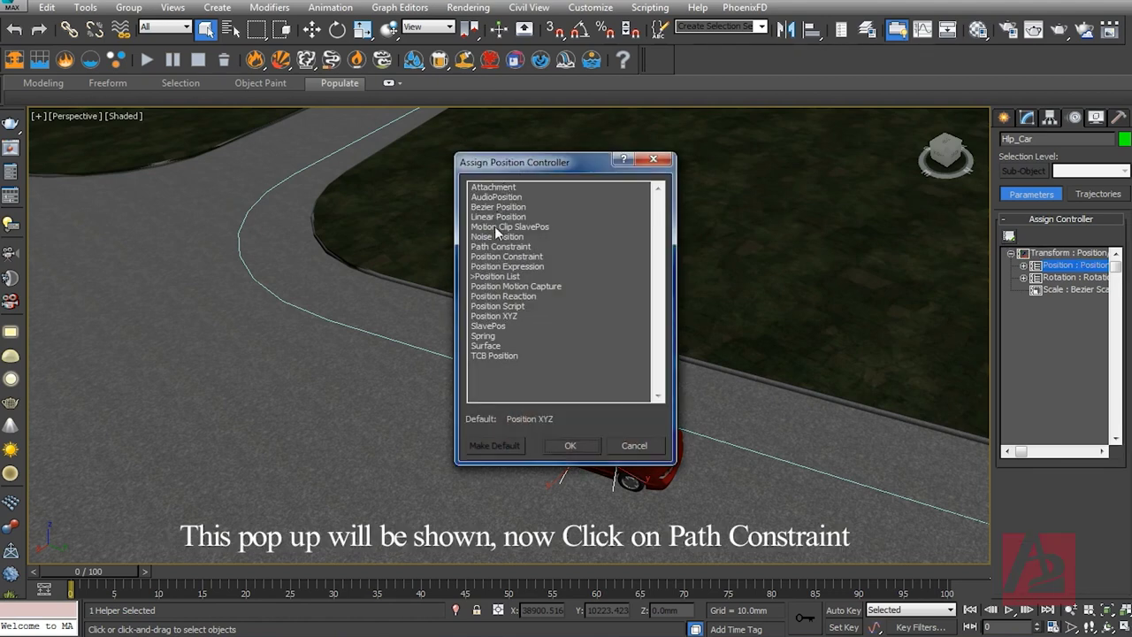
pyautogui.click(502, 246)
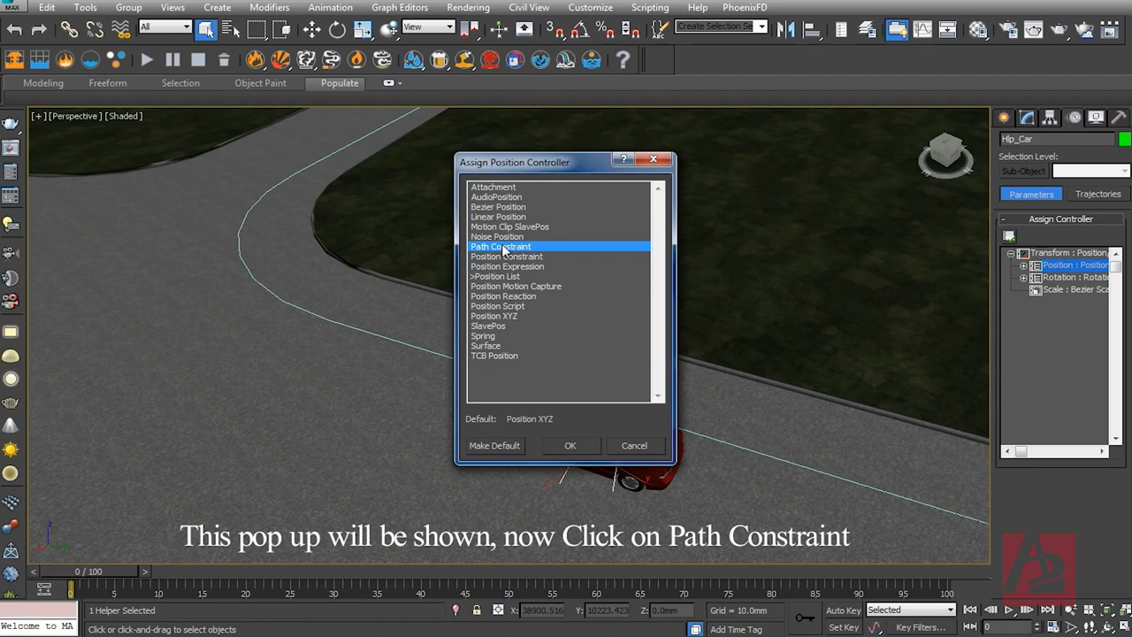
pyautogui.click(574, 445)
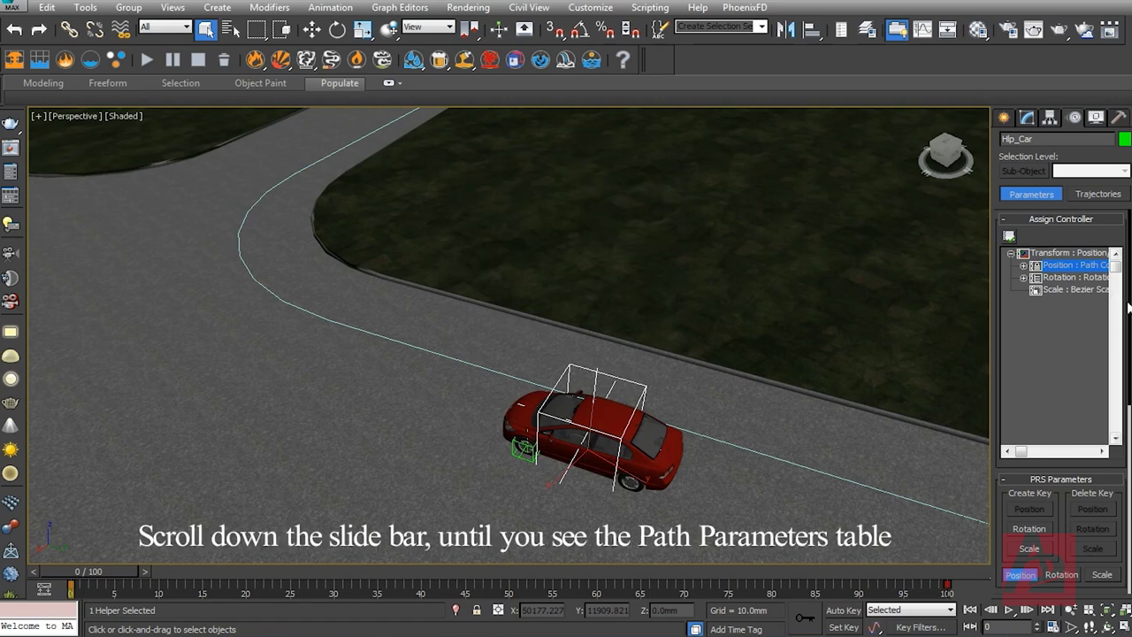
# Add the line running along the road as the target path of the car's Path Constraint.
pyautogui.moveTo(1130, 308); pyautogui.dragTo(1122, 537)
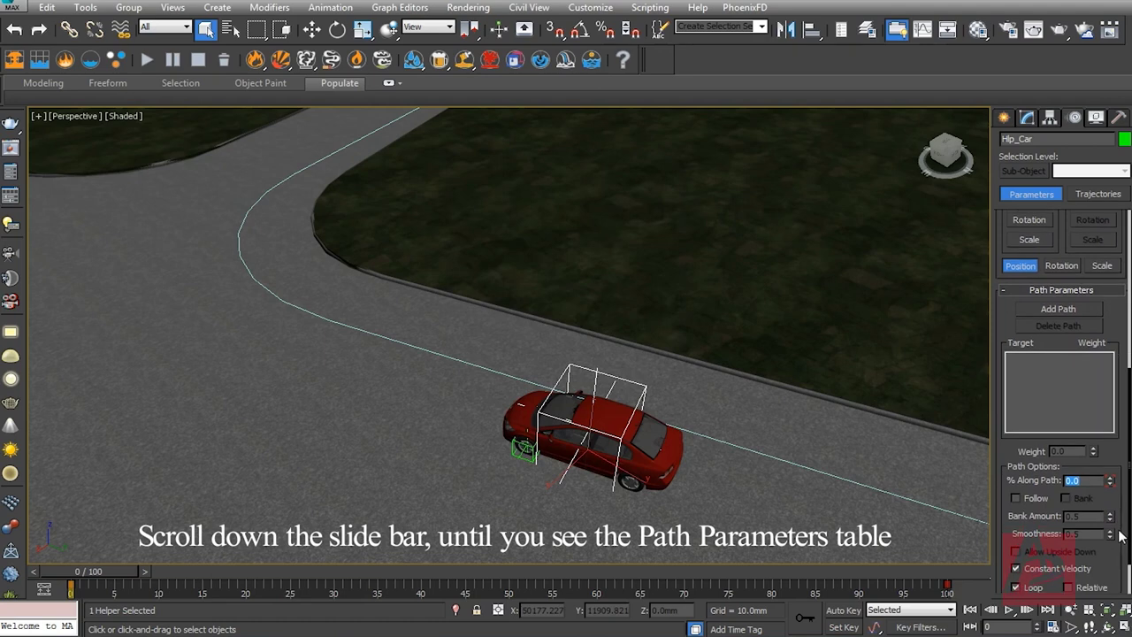
pyautogui.click(1073, 308)
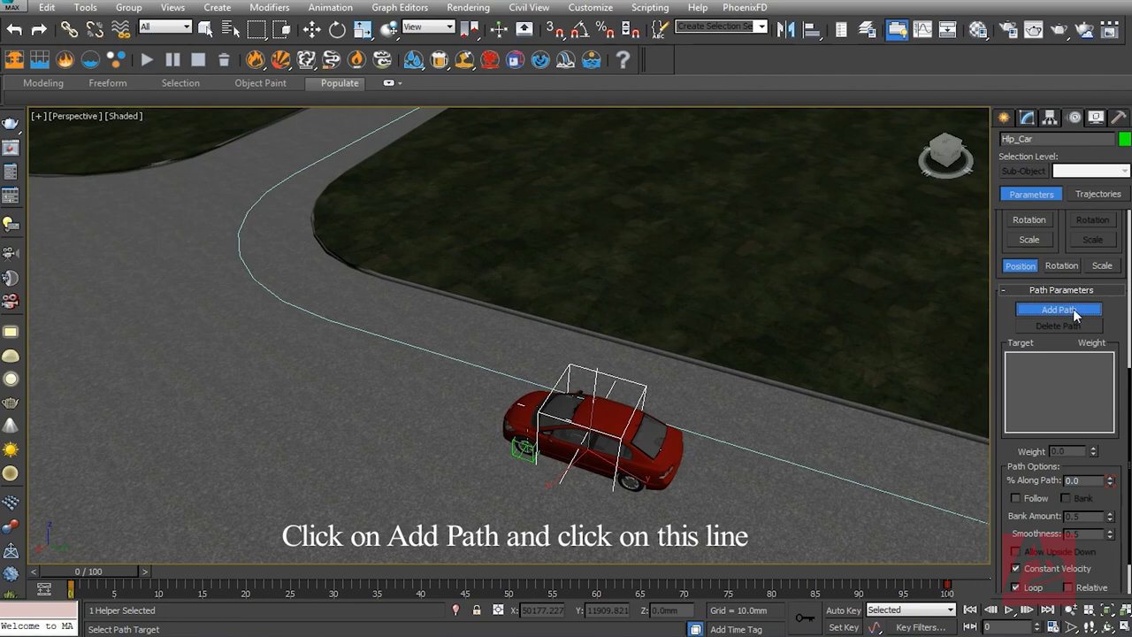
pyautogui.moveTo(955, 362); pyautogui.dragTo(849, 389, button='middle')
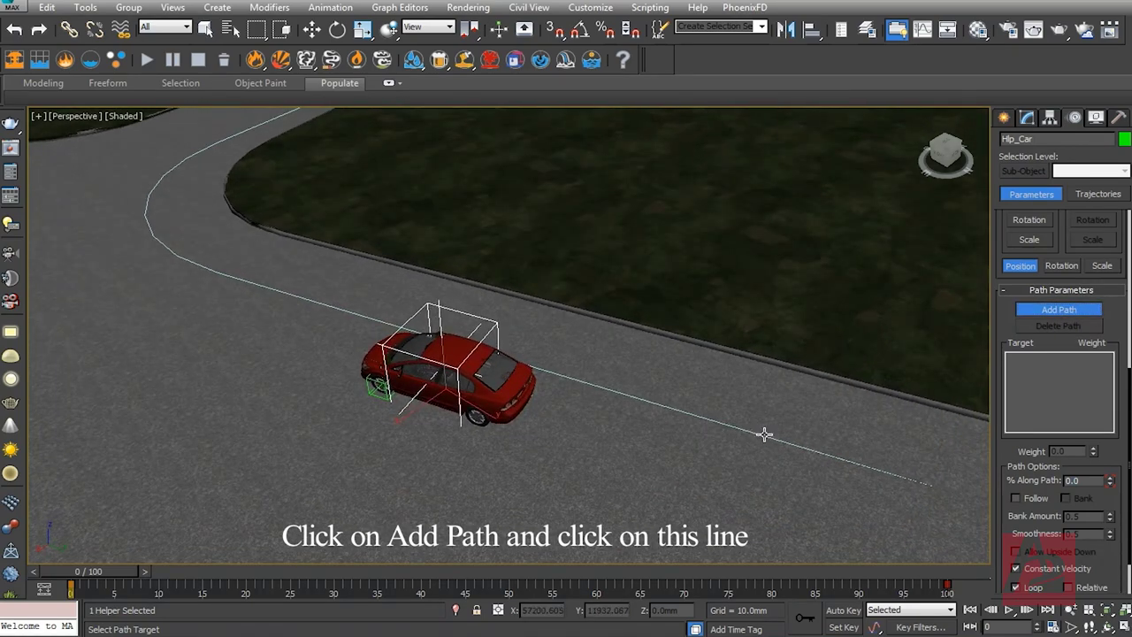
pyautogui.click(766, 434)
# Scrub the animation to frame 32 to check the car in the bend, and enable Follow in the path options.
pyautogui.moveTo(866, 426); pyautogui.dragTo(847, 425, button='middle')
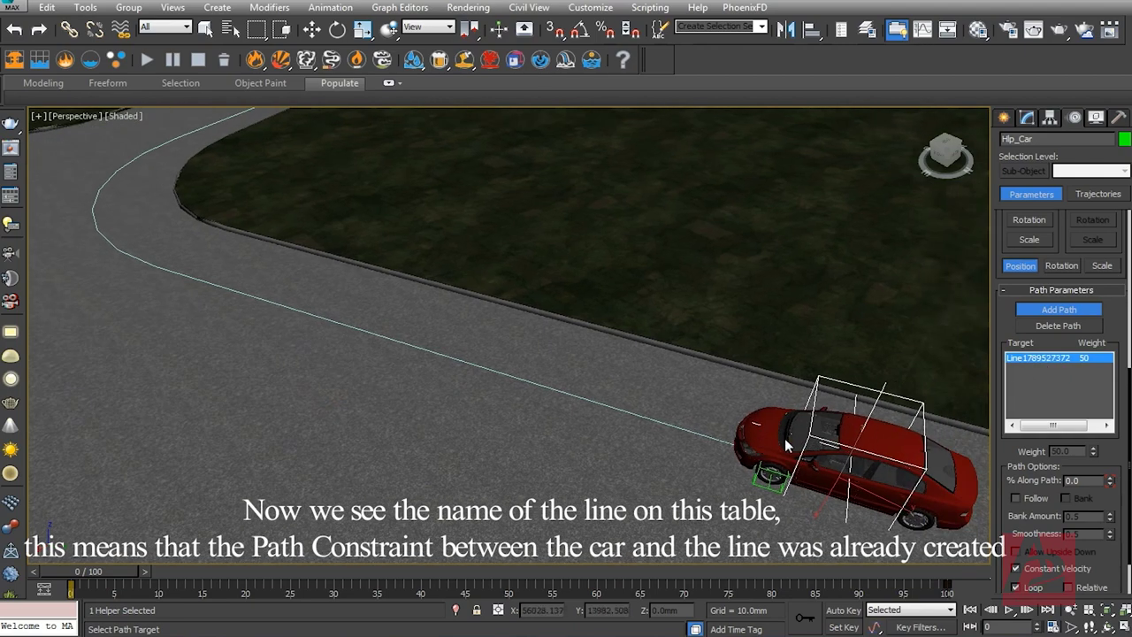
pyautogui.scroll(-8, 787, 445)
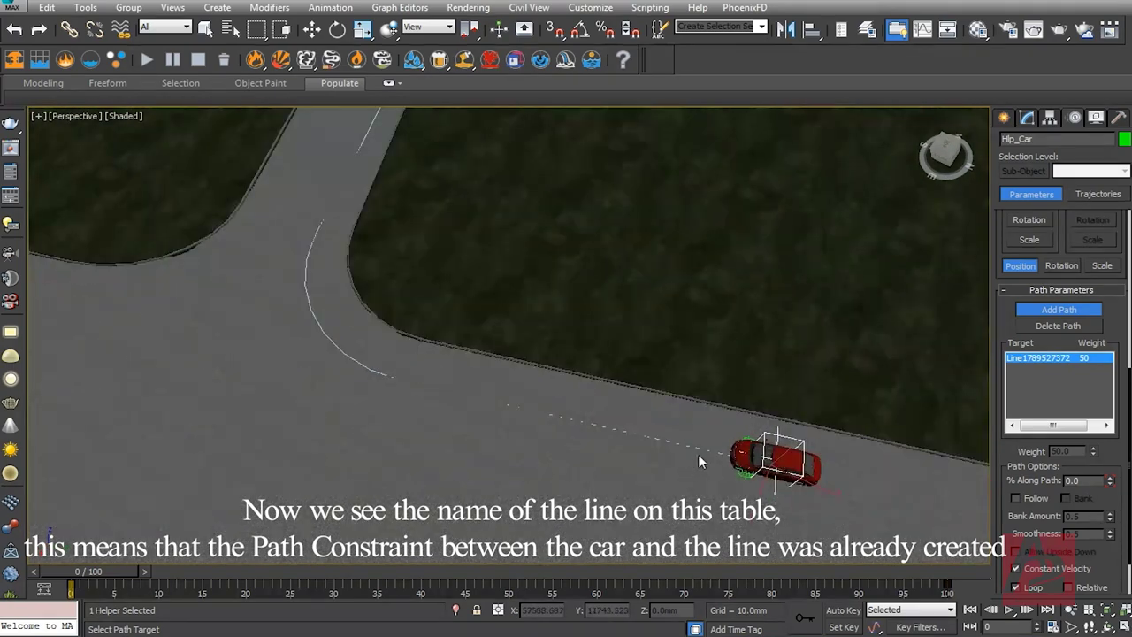
pyautogui.moveTo(85, 576); pyautogui.dragTo(351, 591)
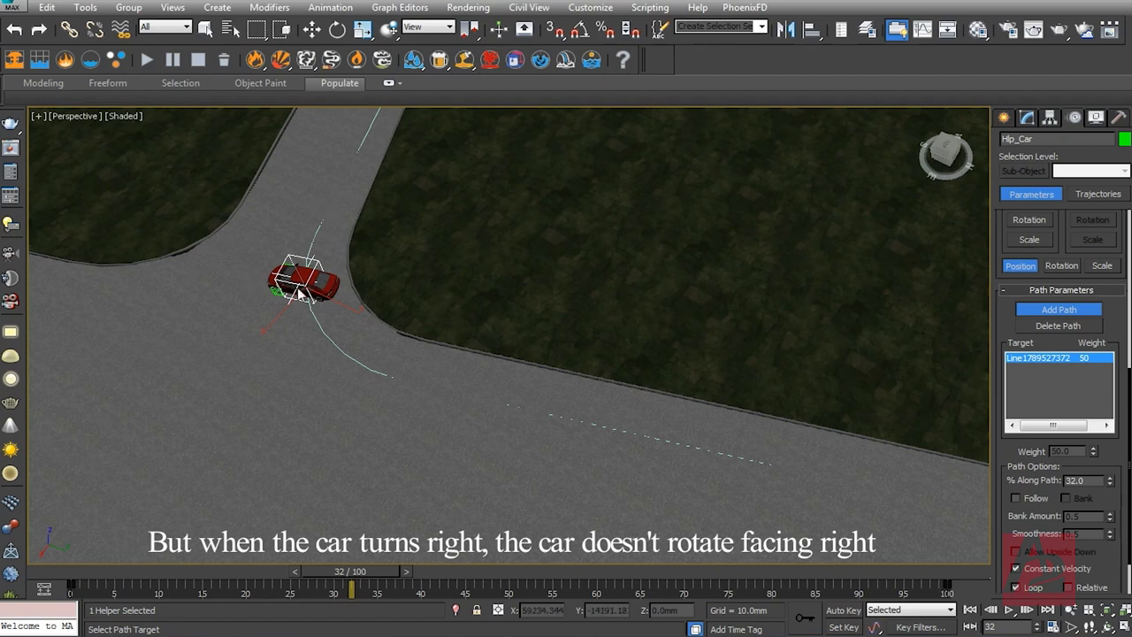
pyautogui.click(1015, 497)
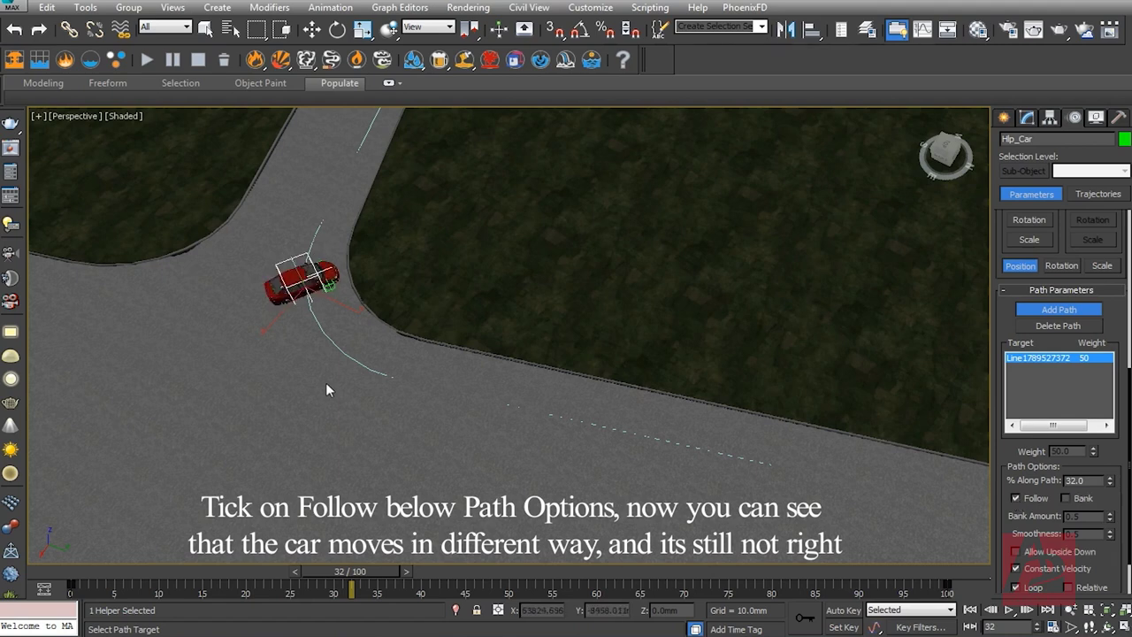
# Return to frame 0, stop adding paths, and set the path axis to Y with Flip enabled.
pyautogui.moveTo(350, 571); pyautogui.dragTo(73, 577)
pyautogui.click(1059, 309)
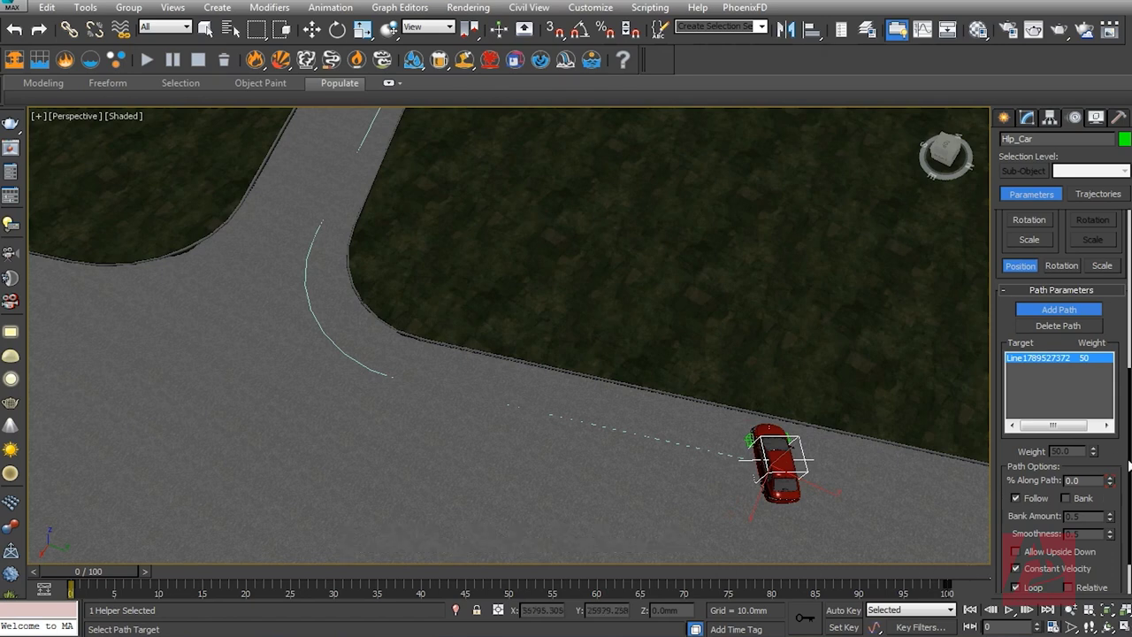
pyautogui.scroll(-2, 1123, 495)
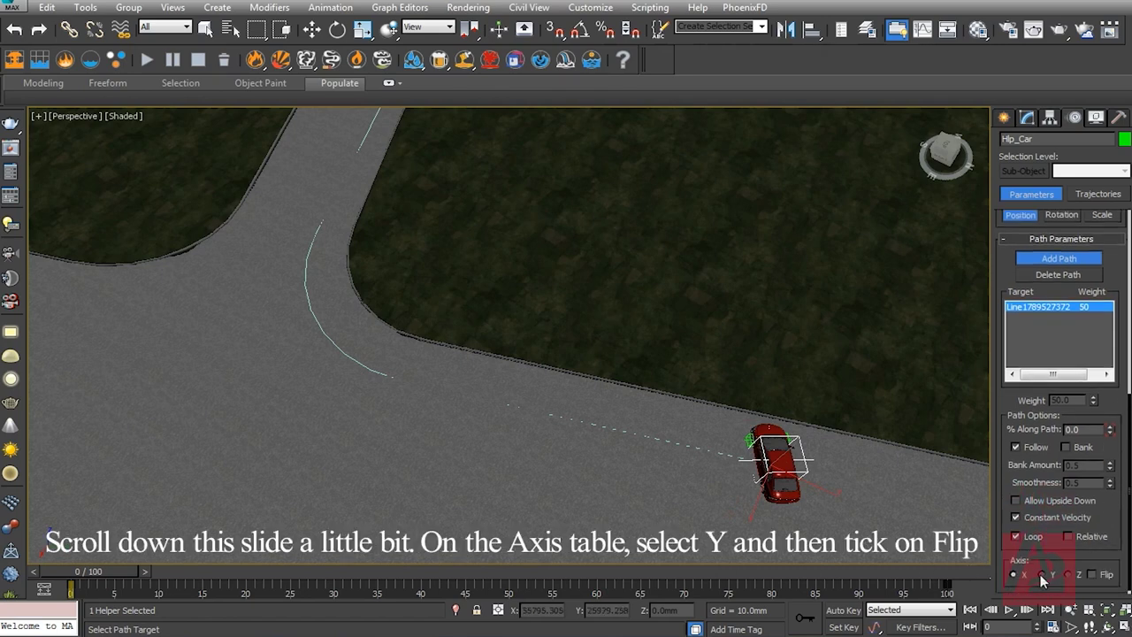
pyautogui.click(1044, 574)
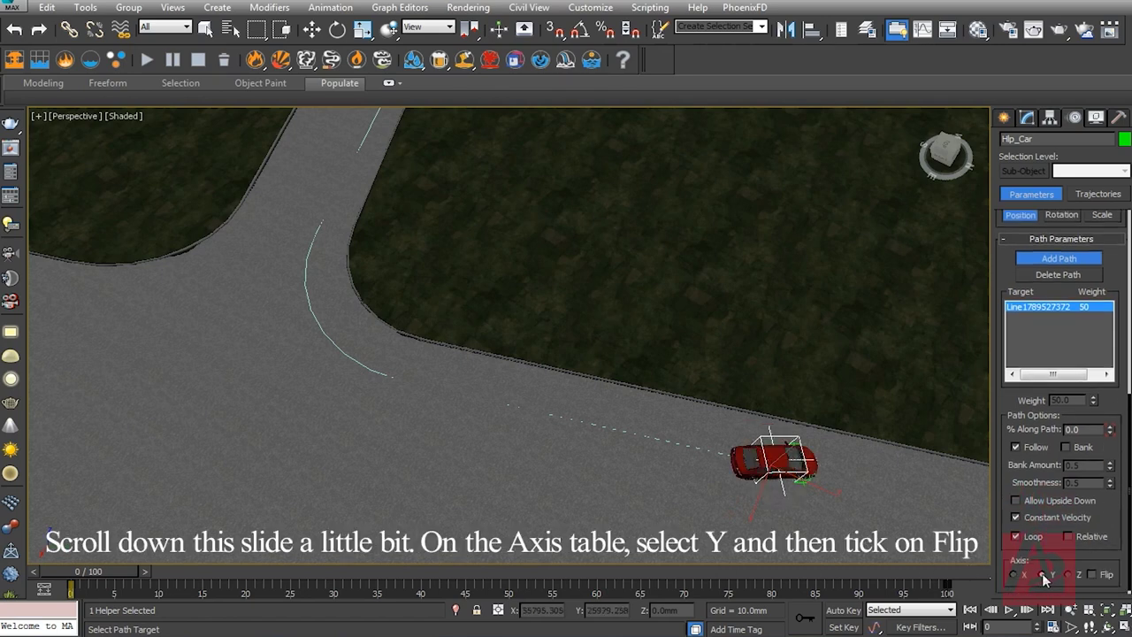
pyautogui.click(1094, 575)
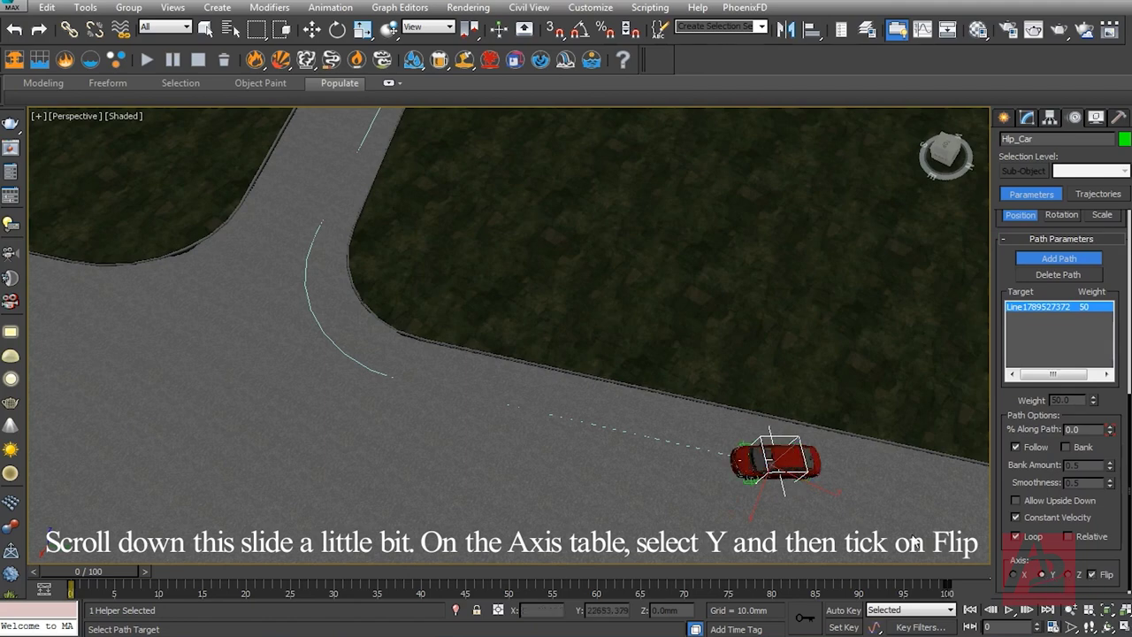
# Rotate the car's helper around its vertical axis to about -163.1° so the car lines up with the road line.
pyautogui.scroll(3, 796, 469)
pyautogui.scroll(3, 652, 434)
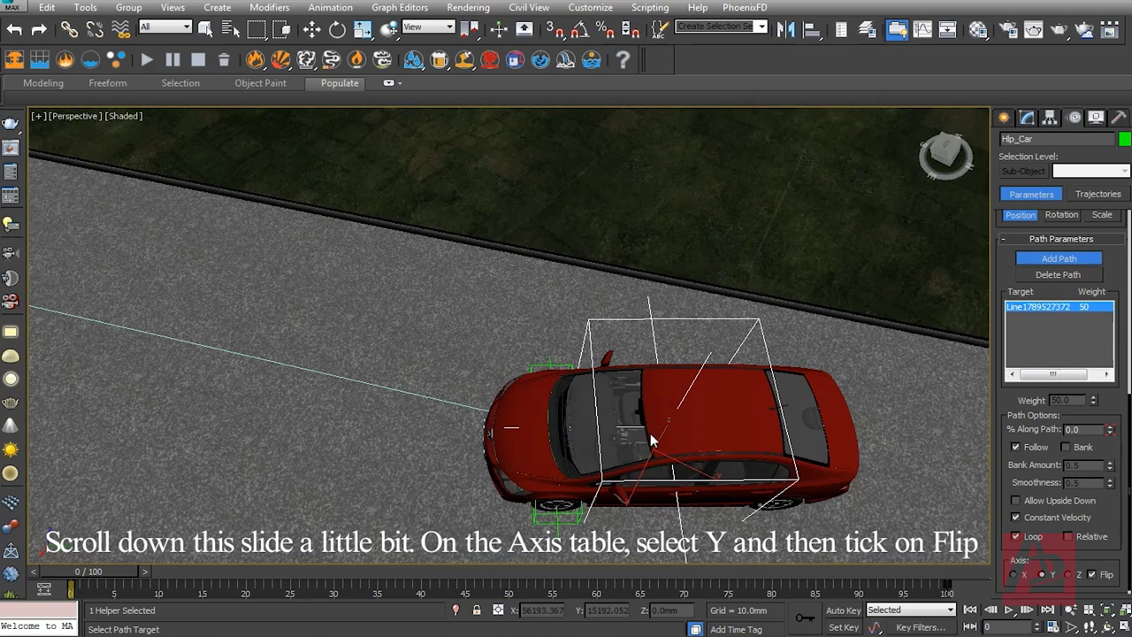
pyautogui.moveTo(651, 432)
pyautogui.keyDown('alt'); pyautogui.mouseDown(button='middle')
pyautogui.moveTo(662, 460)
pyautogui.moveTo(653, 447)
pyautogui.mouseUp(button='middle'); pyautogui.keyUp('alt')
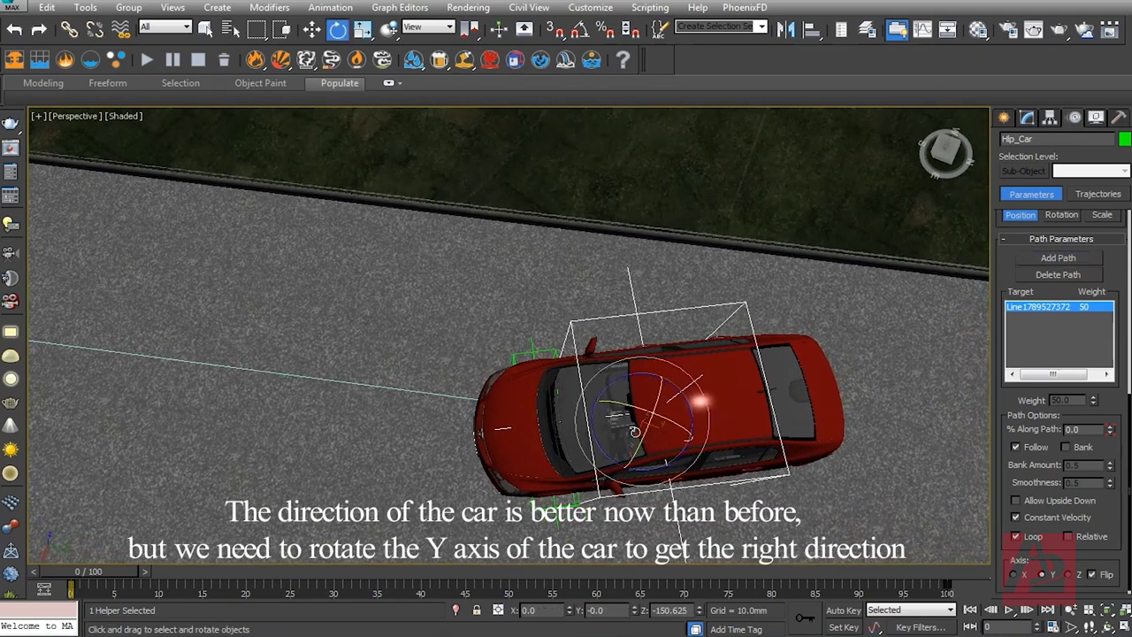
pyautogui.press('e')
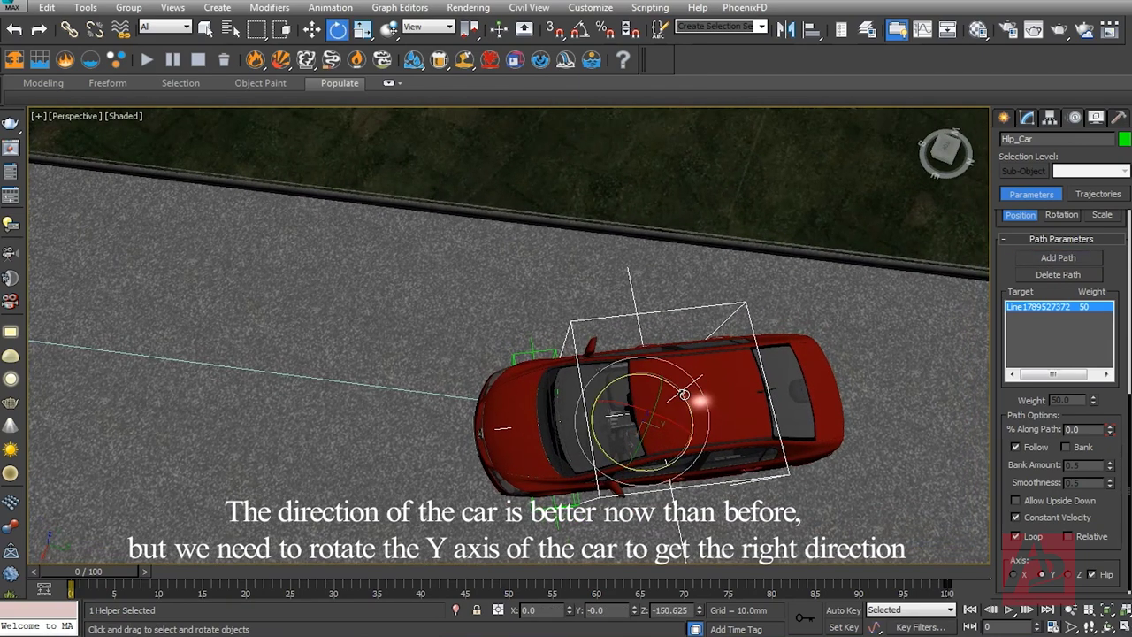
pyautogui.moveTo(684, 395); pyautogui.dragTo(694, 412)
# Scrub the animation to frame 34 to check the car's orientation along the line through the bend.
pyautogui.scroll(-4, 490, 401)
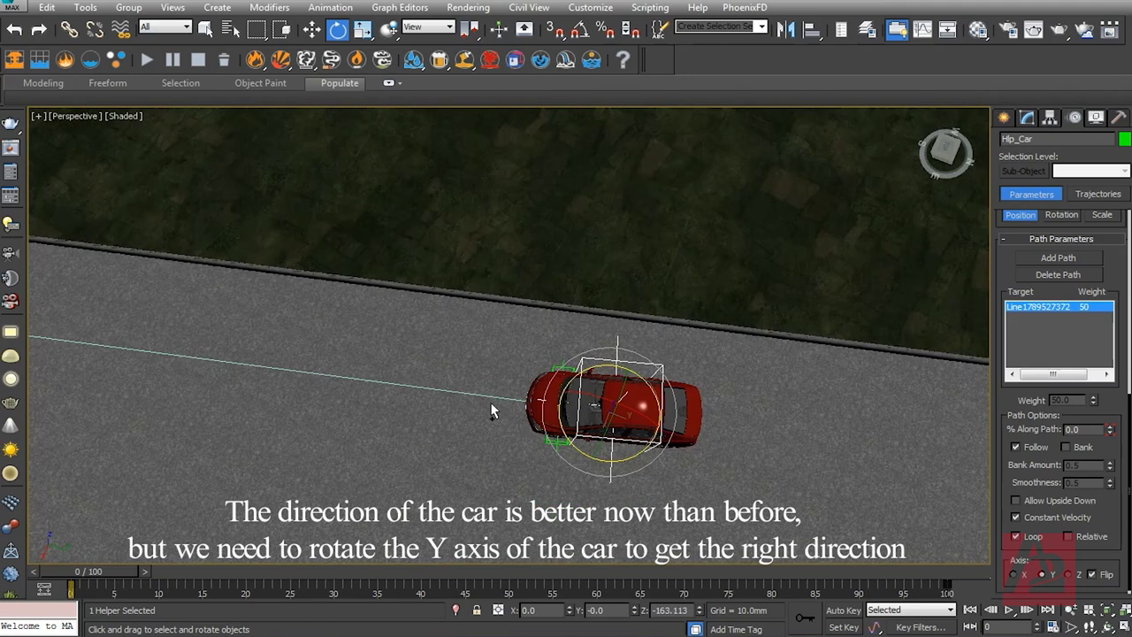
pyautogui.scroll(-1, 480, 414)
pyautogui.scroll(-3, 478, 415)
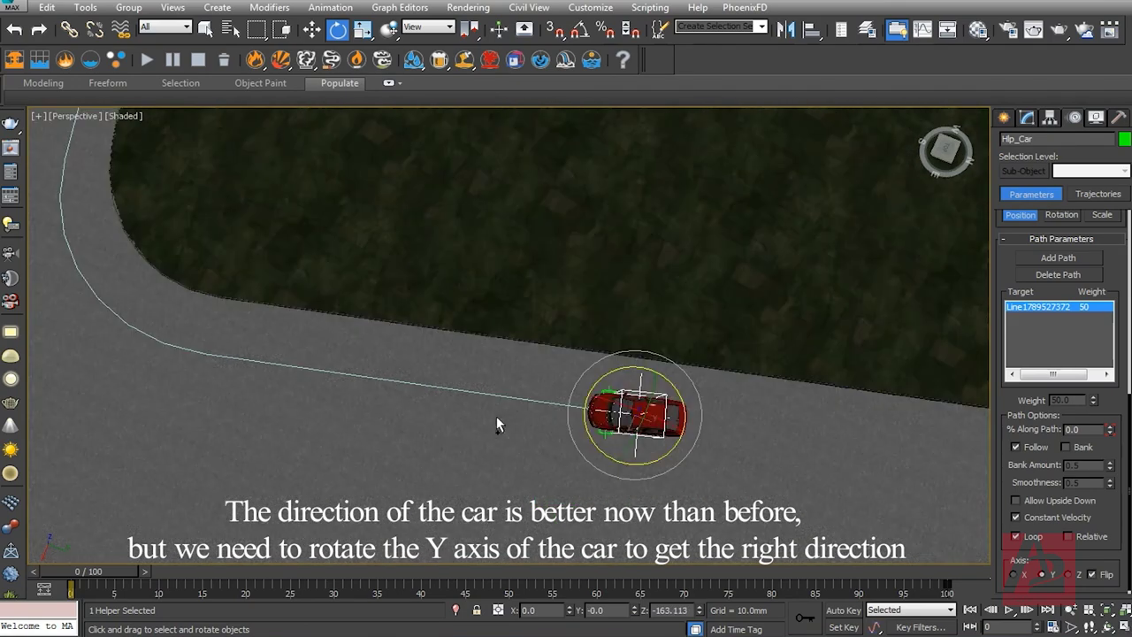
pyautogui.moveTo(496, 415); pyautogui.dragTo(508, 429, button='middle')
pyautogui.moveTo(94, 571); pyautogui.dragTo(382, 569)
pyautogui.press('e')
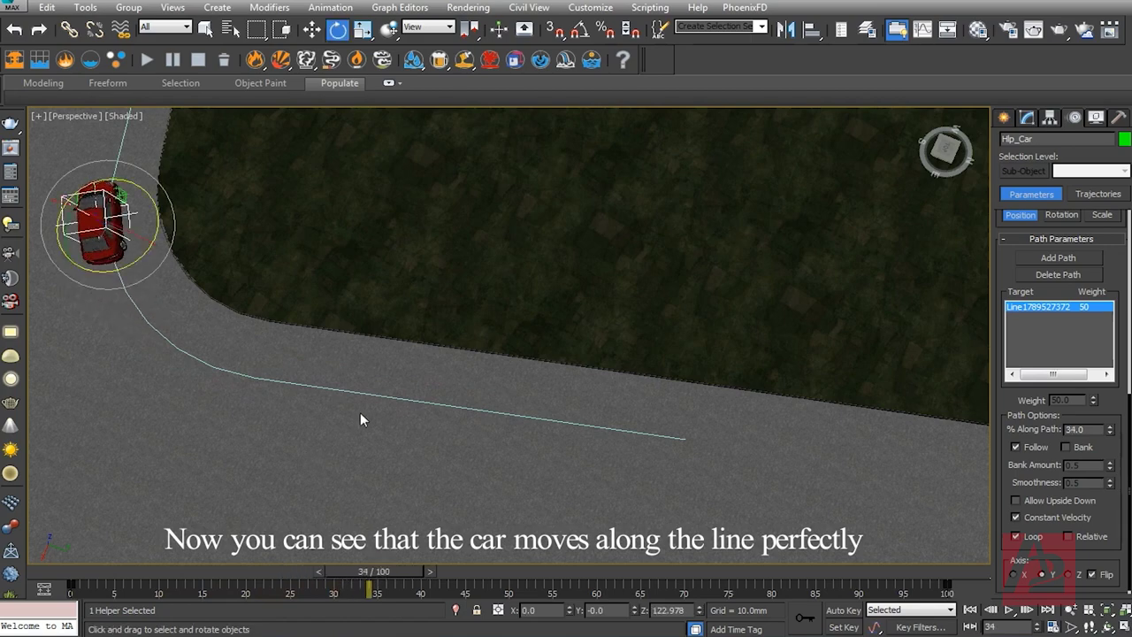
pyautogui.moveTo(270, 384); pyautogui.dragTo(294, 416, button='middle')
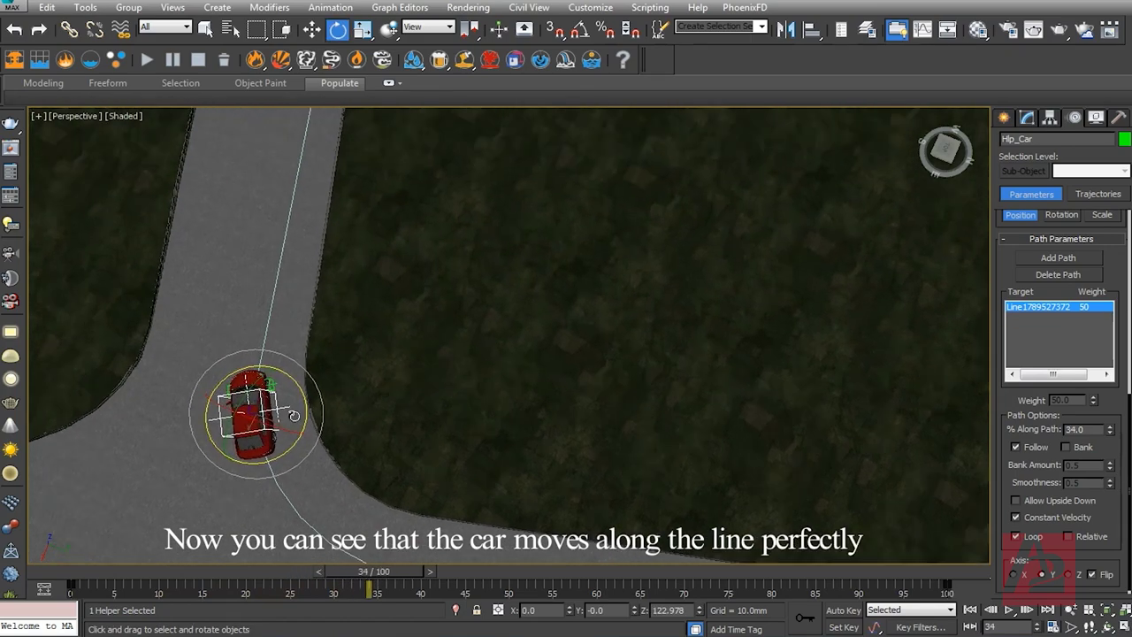
# Deselect the car and play the animation from the first frame with the house and whole path in view, then stop it.
pyautogui.click(419, 364)
pyautogui.keyDown('alt'); pyautogui.moveTo(291, 371); pyautogui.dragTo(440, 447, button='middle'); pyautogui.keyUp('alt')
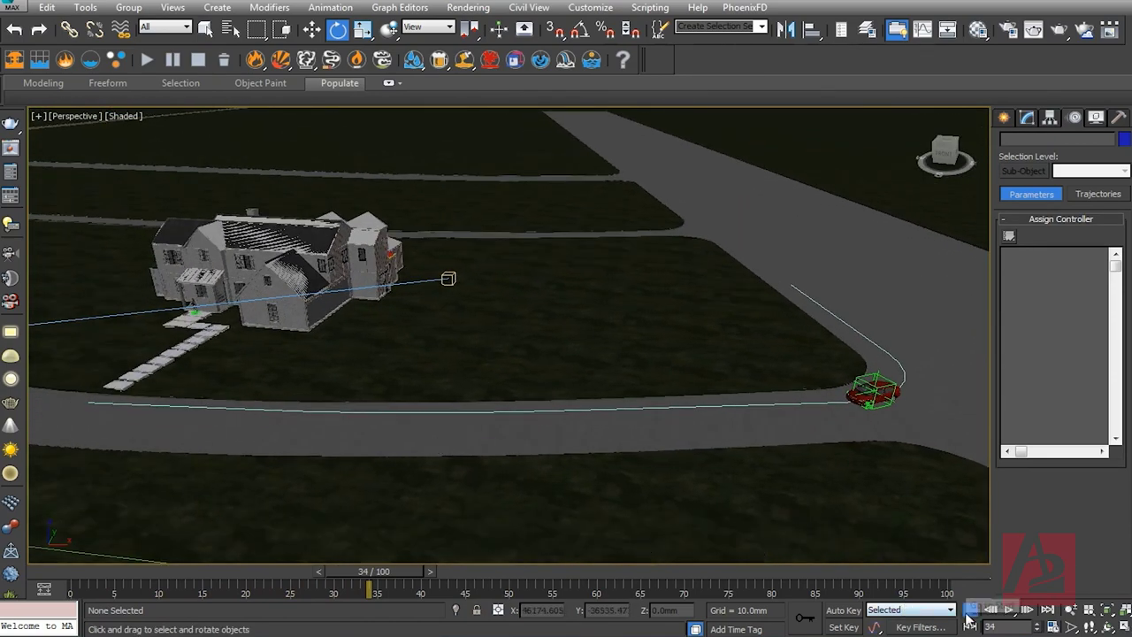
pyautogui.click(971, 610)
pyautogui.click(1015, 610)
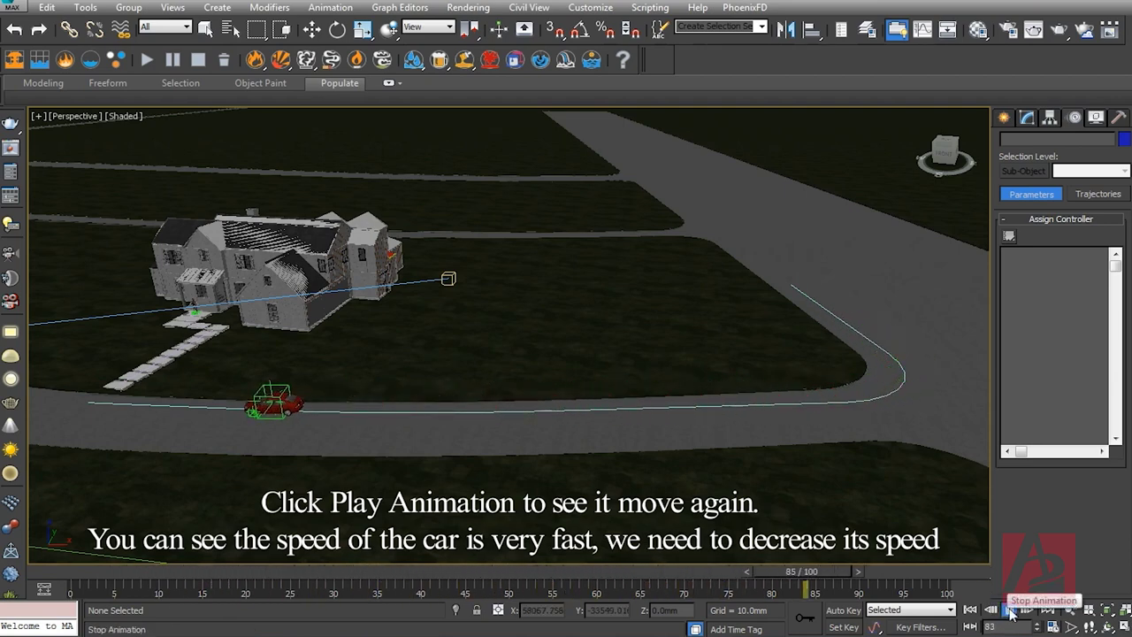
pyautogui.click(1011, 613)
pyautogui.click(169, 379)
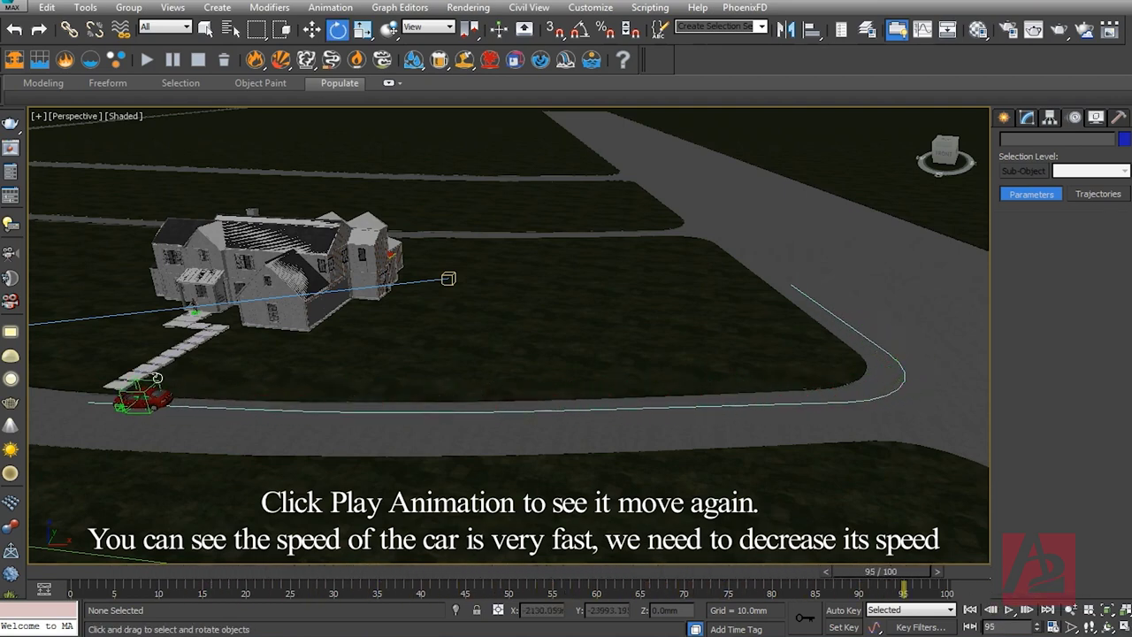
# Return to frame 0, select the car's helper, and scrub to frame 100 to examine its path keyframes.
pyautogui.moveTo(887, 586); pyautogui.dragTo(90, 577)
pyautogui.press('e')
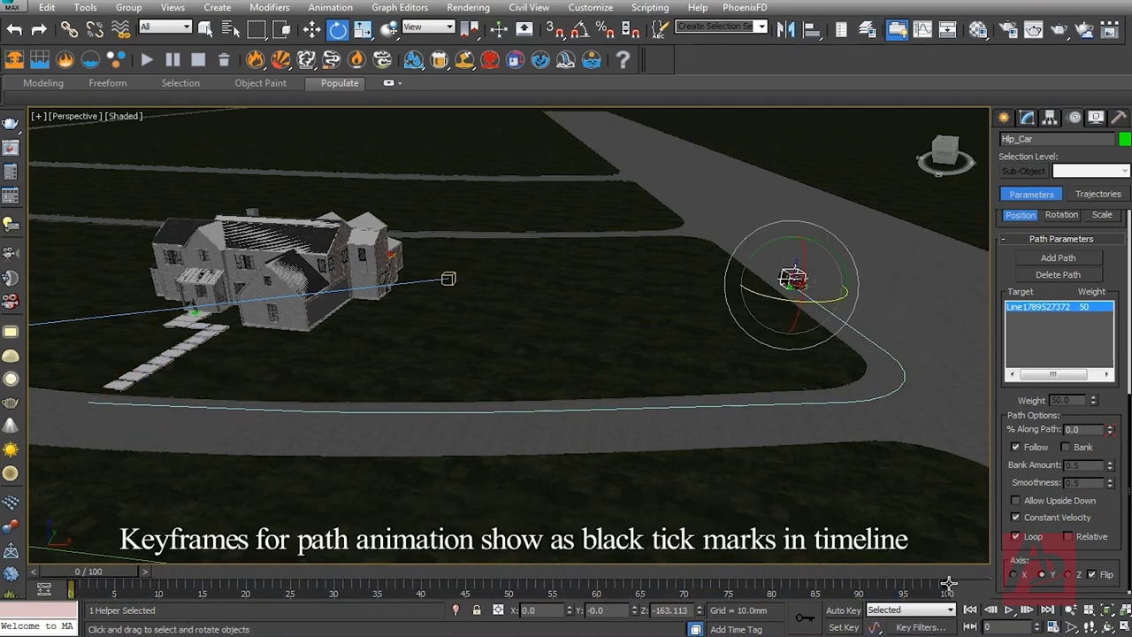
pyautogui.moveTo(77, 580); pyautogui.dragTo(917, 579)
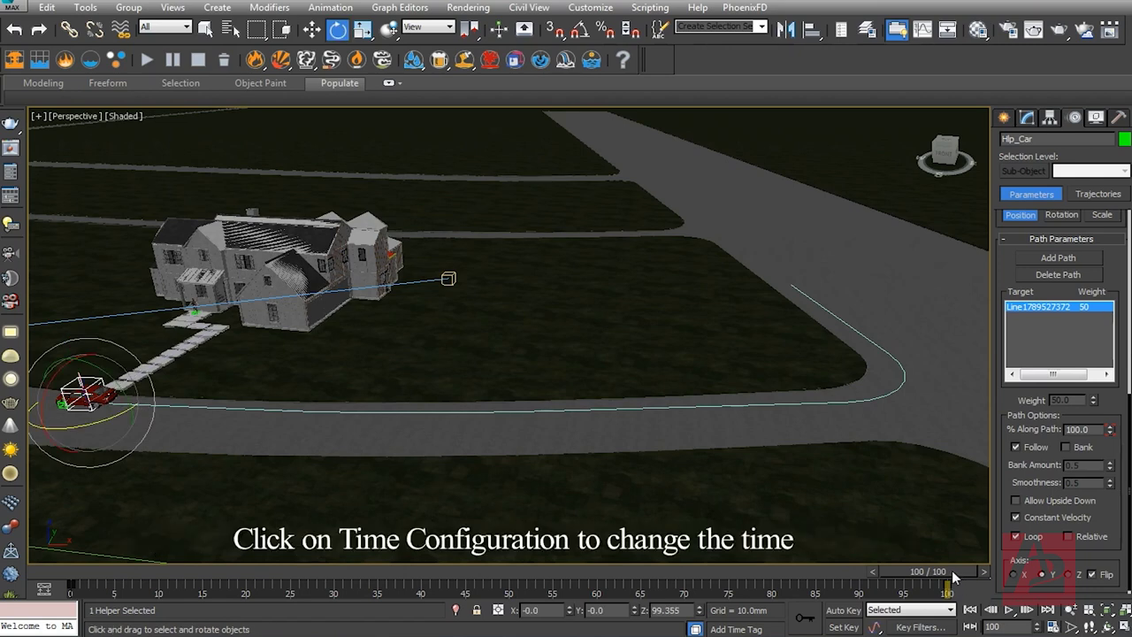
# Set the animation's End Time to 300 in the time configuration.
pyautogui.click(1053, 628)
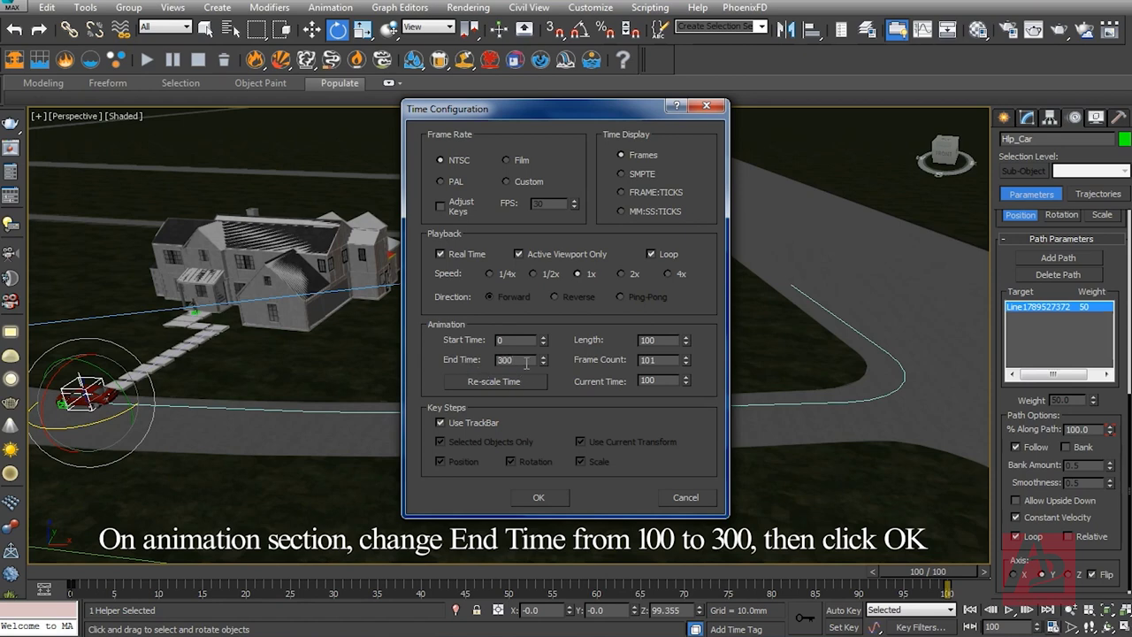
pyautogui.click(539, 497)
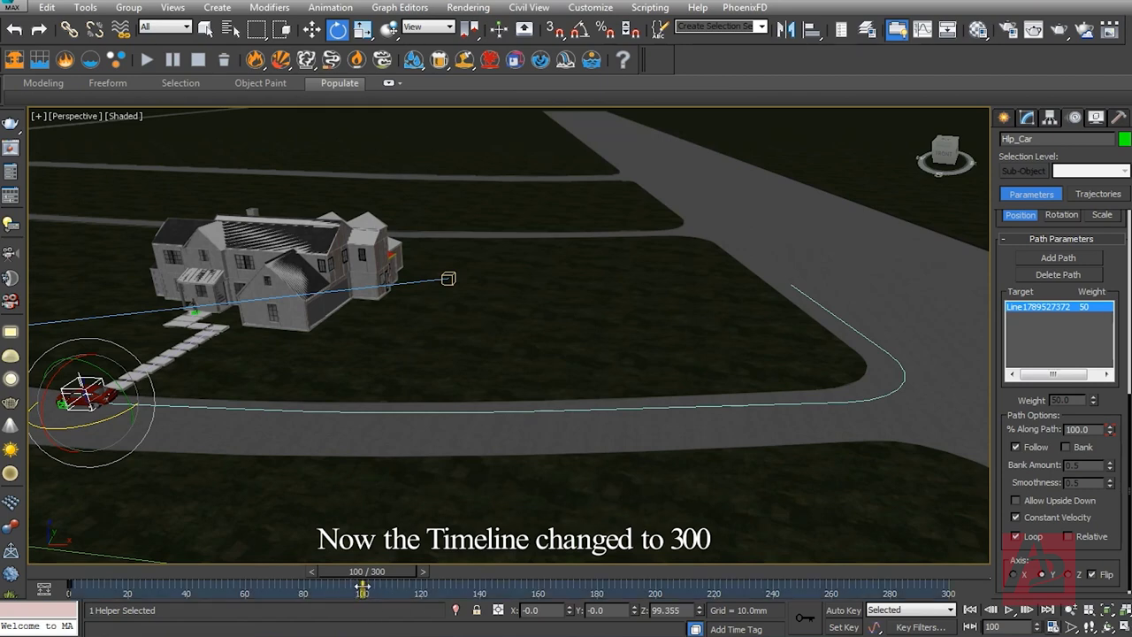
# Move the car's path keyframe at frame 100 to frame 200, and play the animation from the start to check the speed.
pyautogui.keyDown('shift'); pyautogui.moveTo(363, 588); pyautogui.dragTo(655, 611); pyautogui.keyUp('shift')
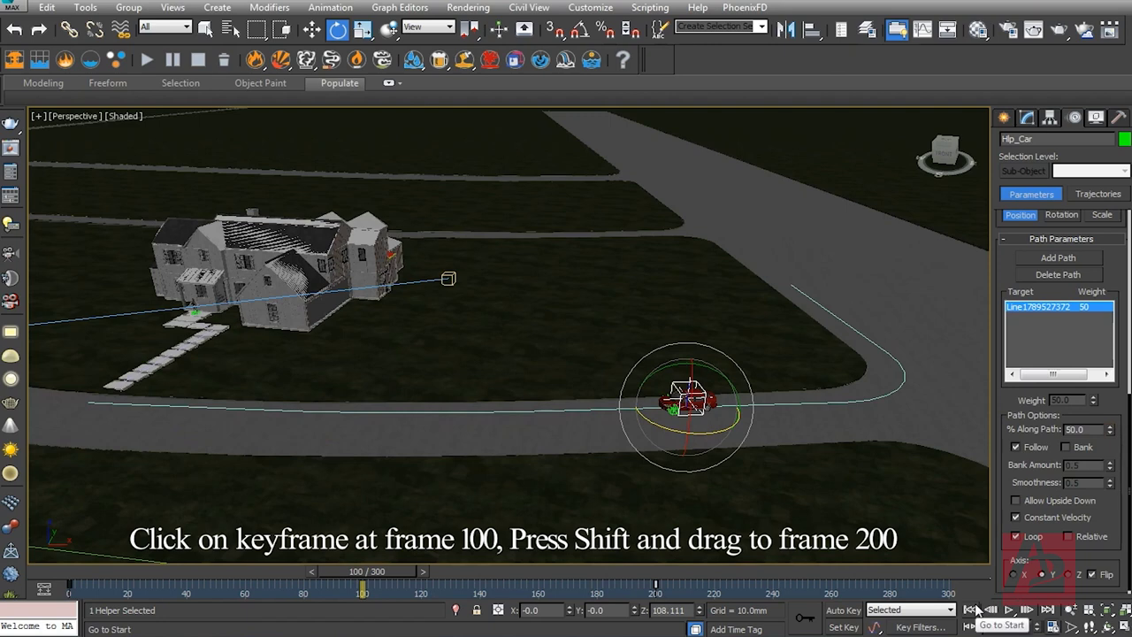
pyautogui.click(973, 609)
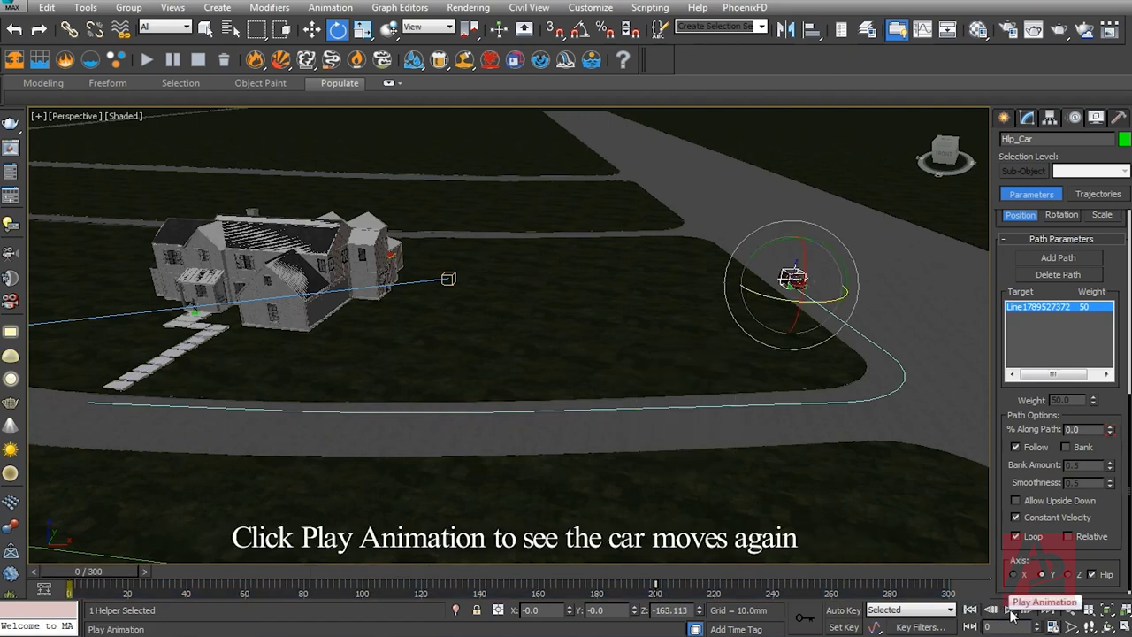
pyautogui.click(1011, 609)
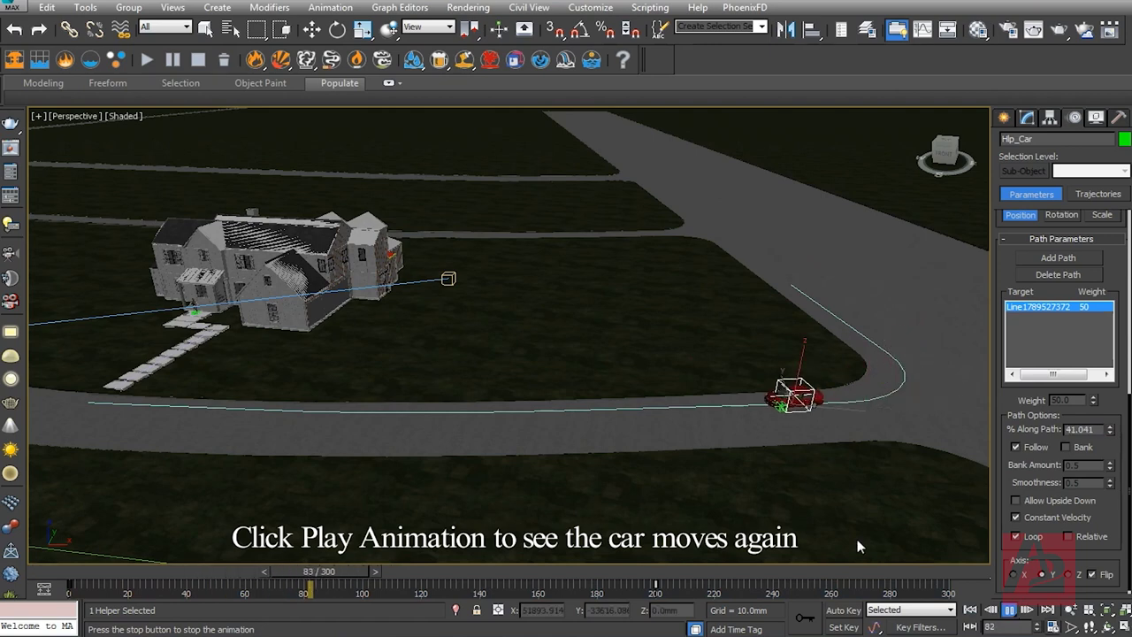
pyautogui.click(1011, 610)
pyautogui.press('e')
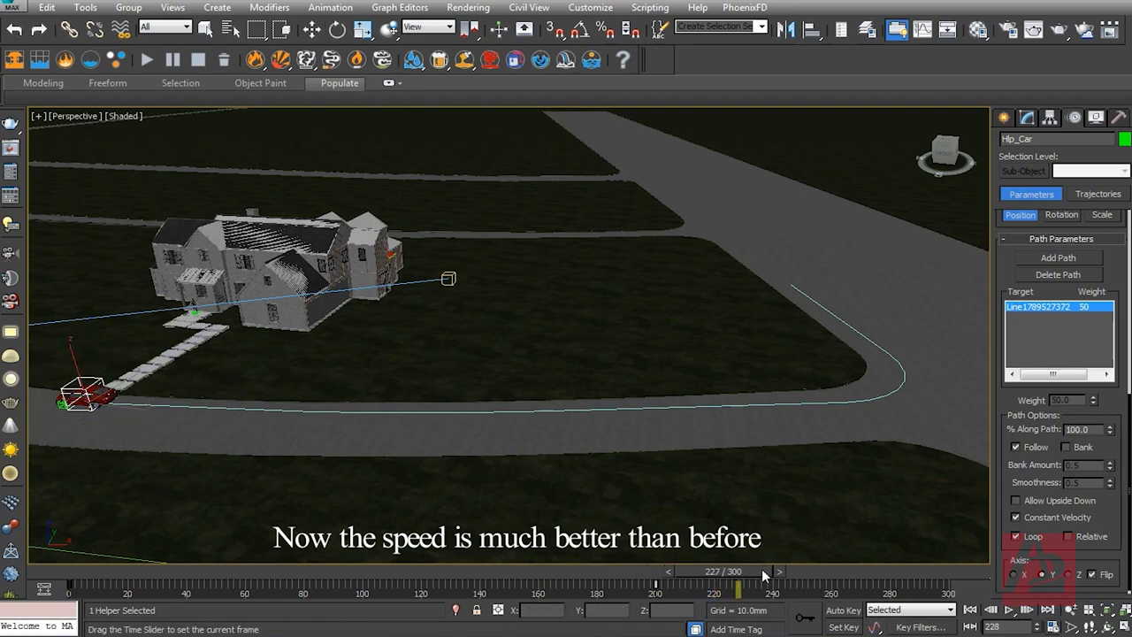
# Scrub to frame 200 and select the person's point helper at the start of the stone walkway.
pyautogui.moveTo(760, 573); pyautogui.dragTo(656, 572)
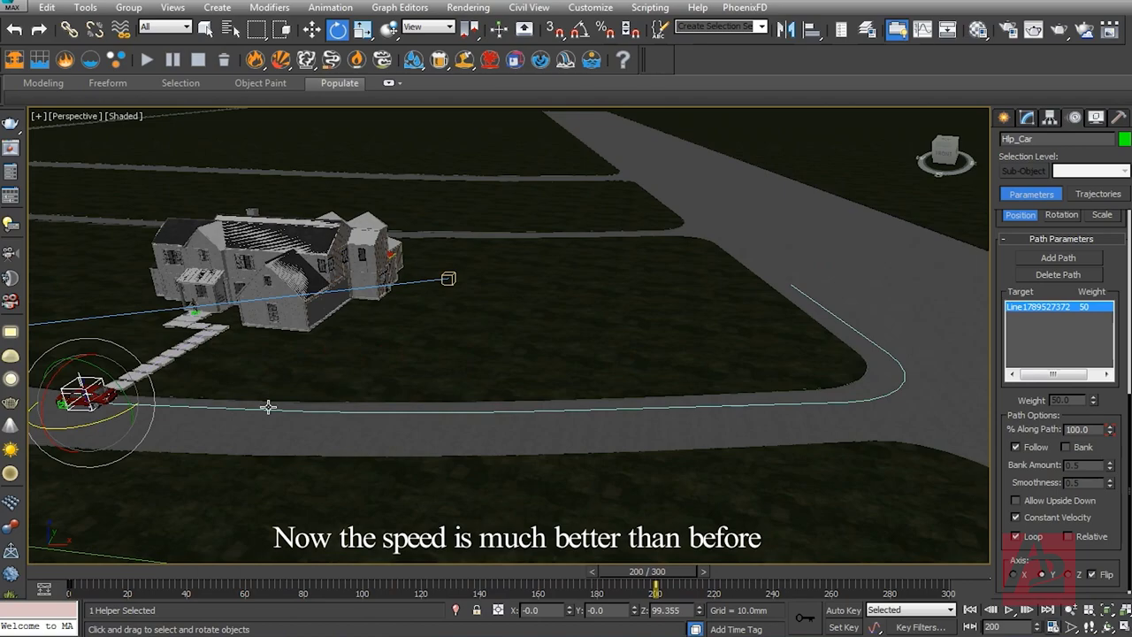
pyautogui.keyDown('alt'); pyautogui.moveTo(268, 407); pyautogui.dragTo(516, 417, button='middle'); pyautogui.keyUp('alt')
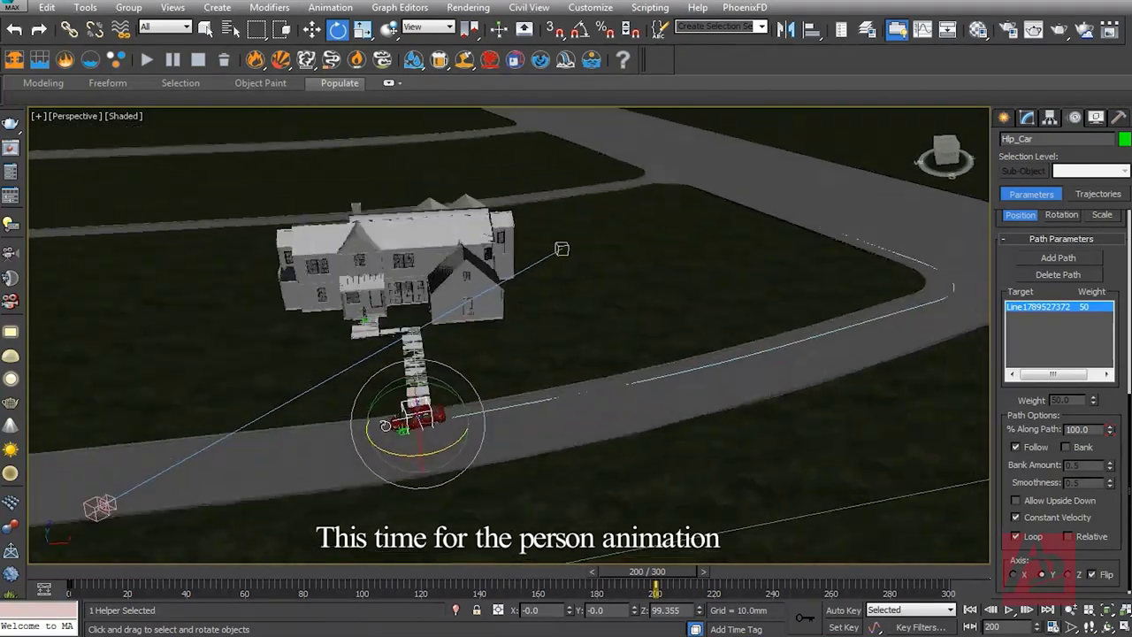
pyautogui.keyDown('alt'); pyautogui.moveTo(385, 426); pyautogui.dragTo(376, 400, button='middle'); pyautogui.keyUp('alt')
pyautogui.scroll(-3, 353, 436)
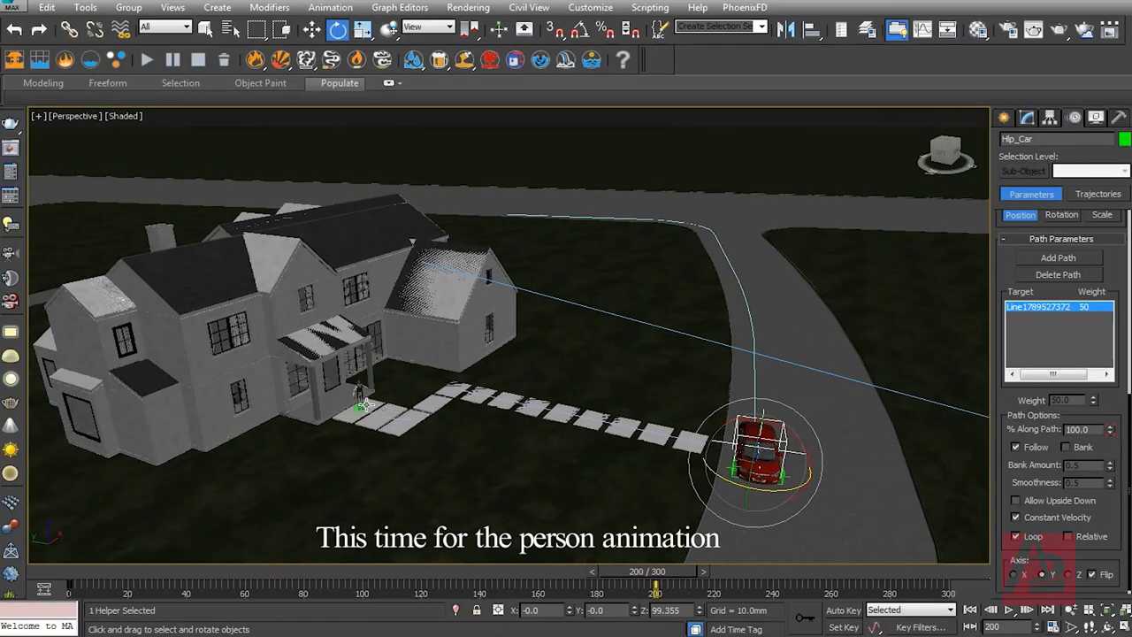
pyautogui.scroll(3, 368, 413)
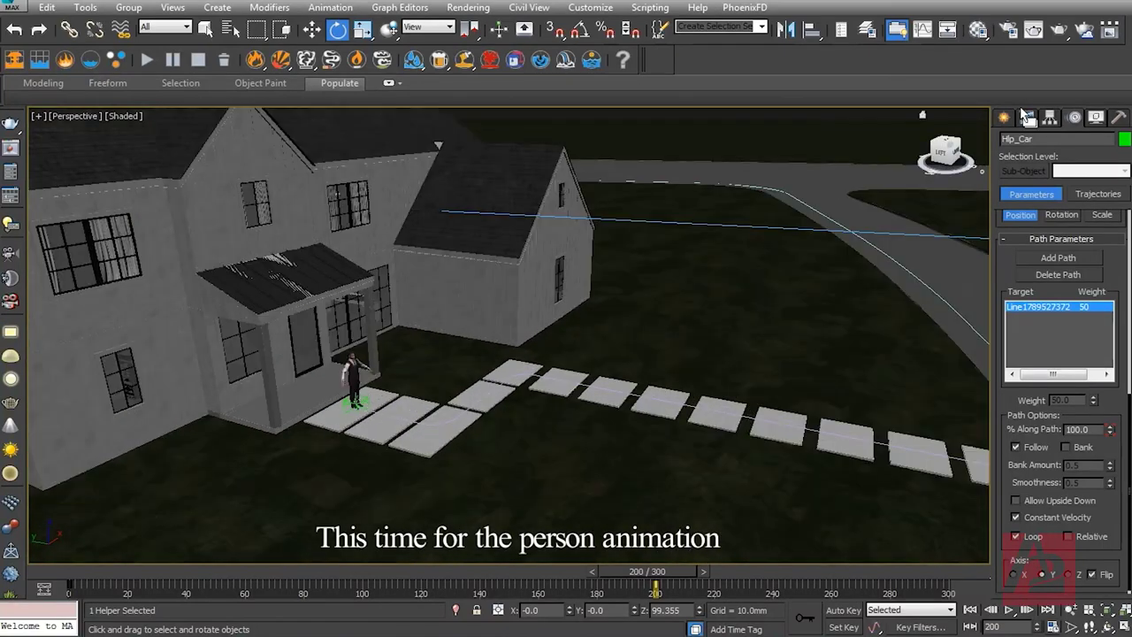
pyautogui.click(360, 400)
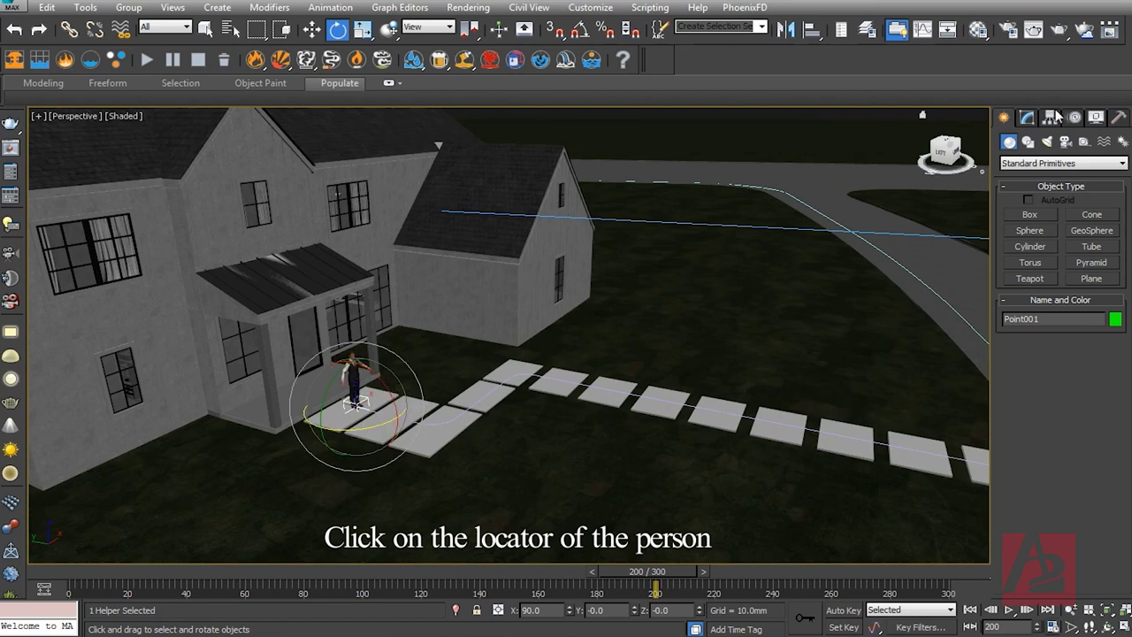
# Assign a Path Constraint as the position controller of the person's helper.
pyautogui.click(1075, 118)
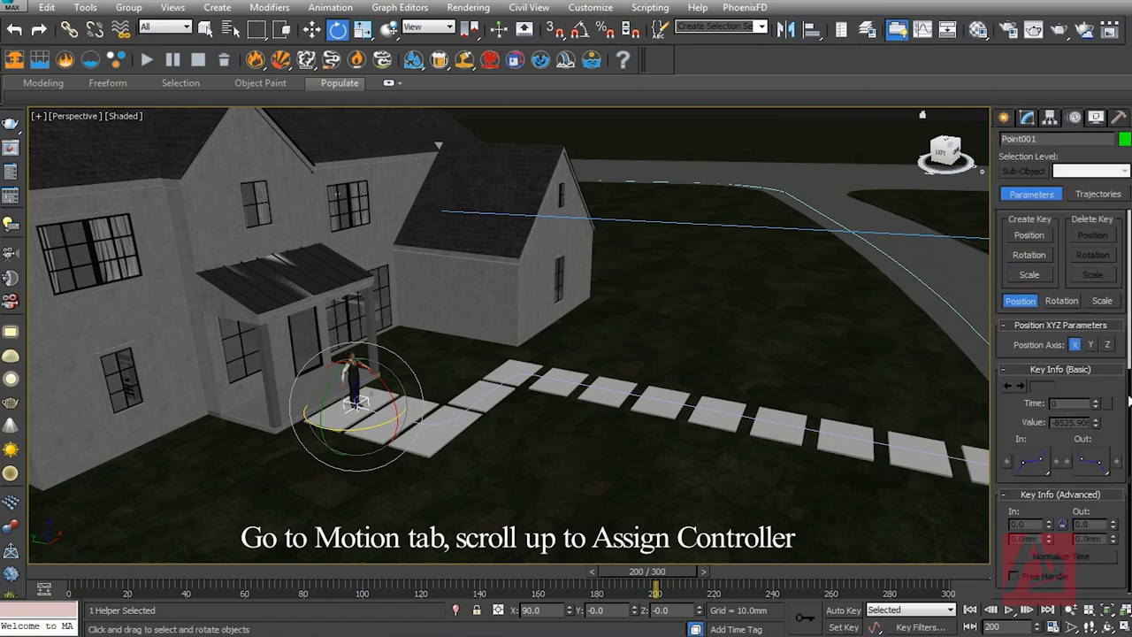
pyautogui.scroll(5, 1129, 401)
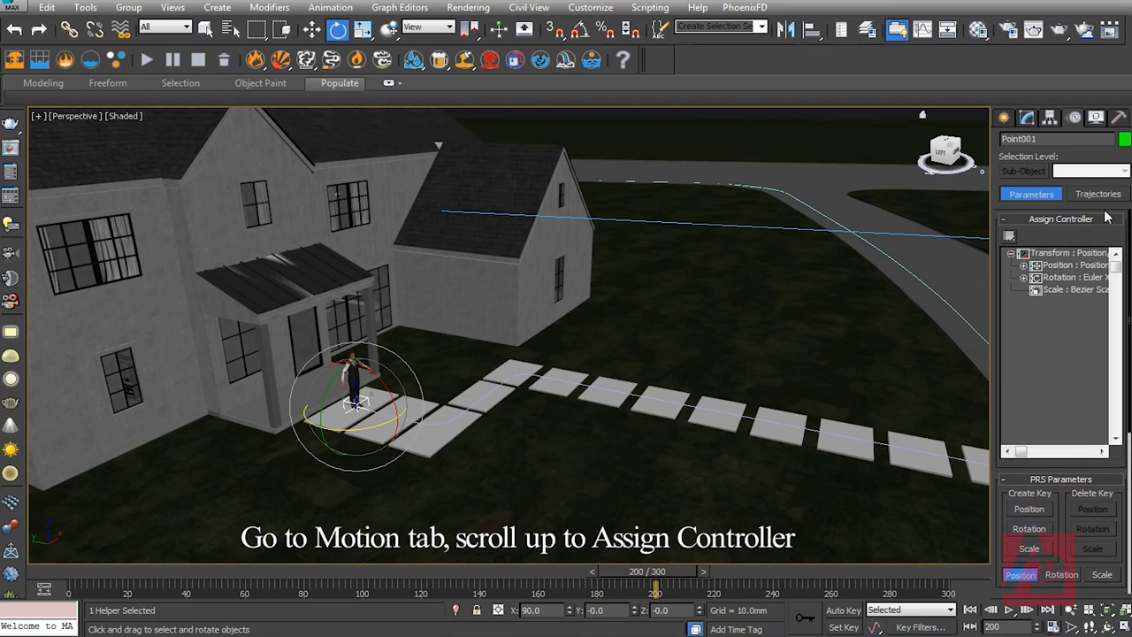
pyautogui.click(1068, 265)
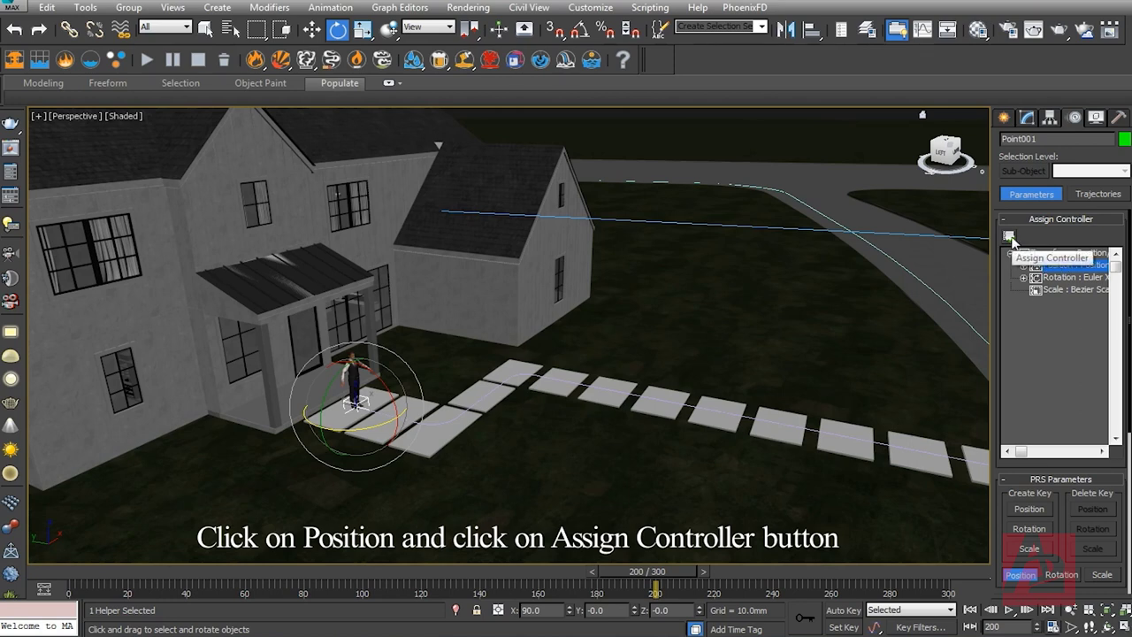
pyautogui.click(1009, 237)
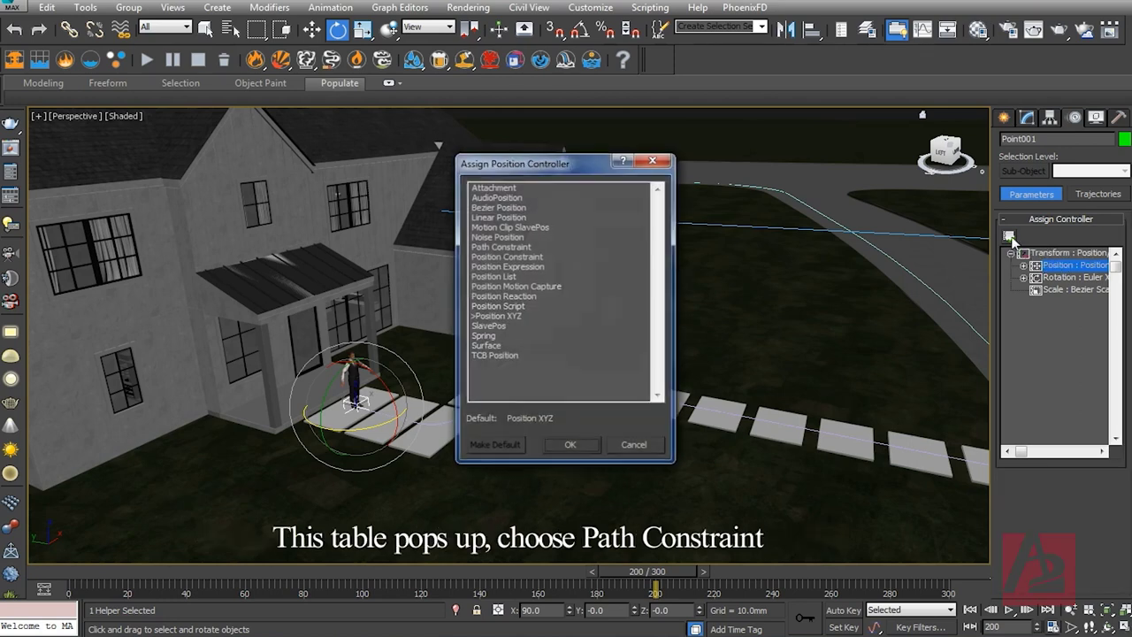
pyautogui.click(499, 246)
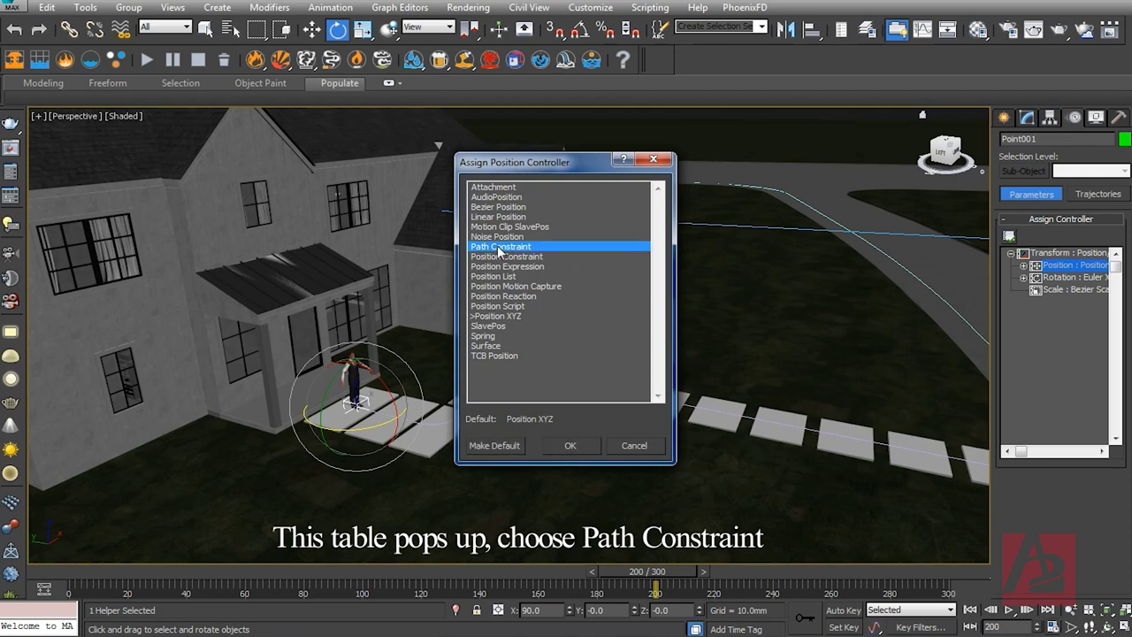
pyautogui.click(578, 444)
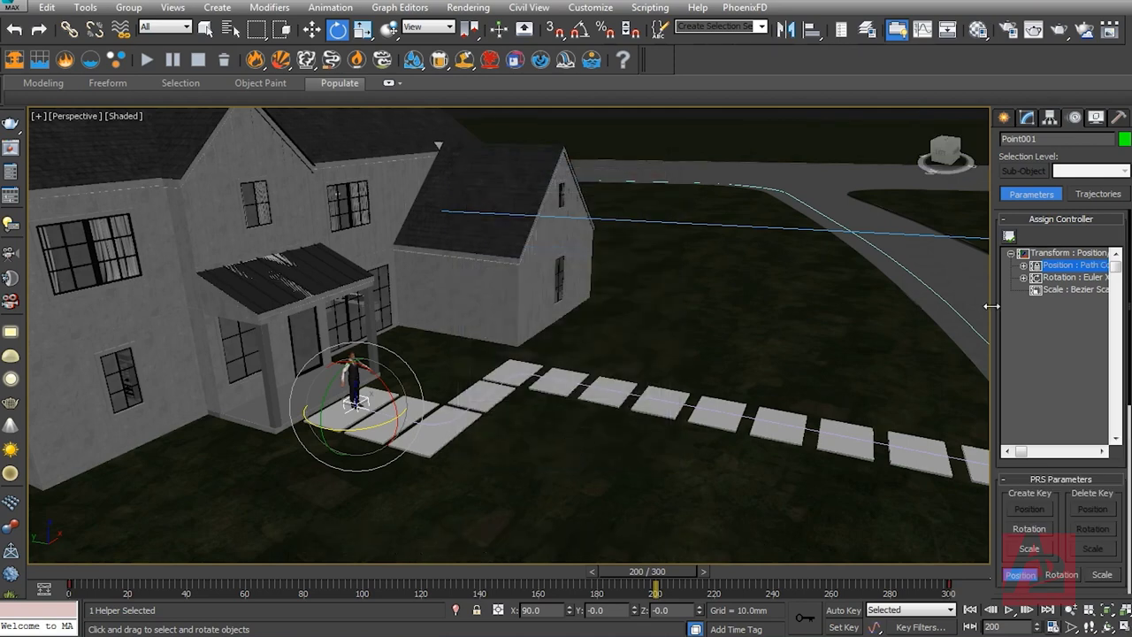
# Add the line running along the stone walkway as the path target of the person's constraint.
pyautogui.moveTo(1130, 300); pyautogui.dragTo(1130, 465)
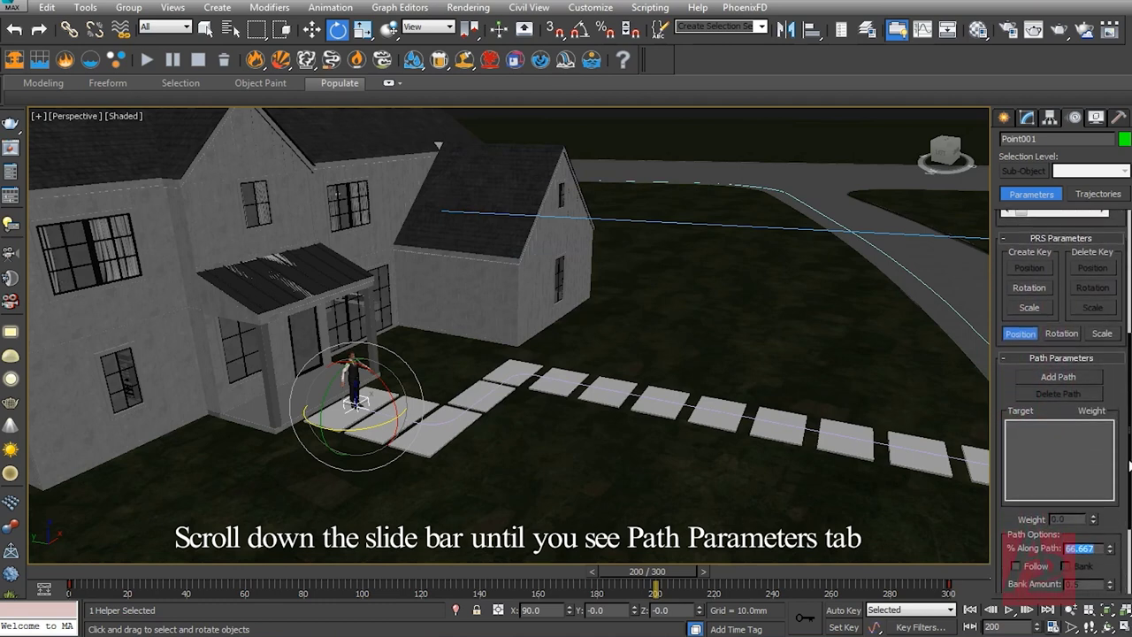
pyautogui.click(1059, 377)
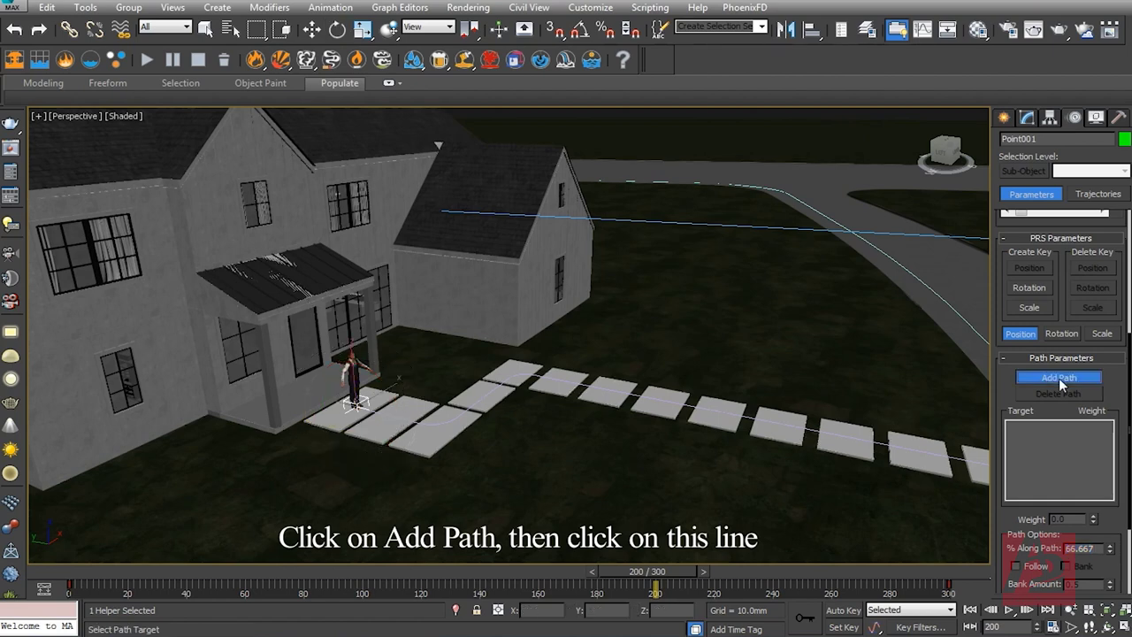
pyautogui.click(536, 375)
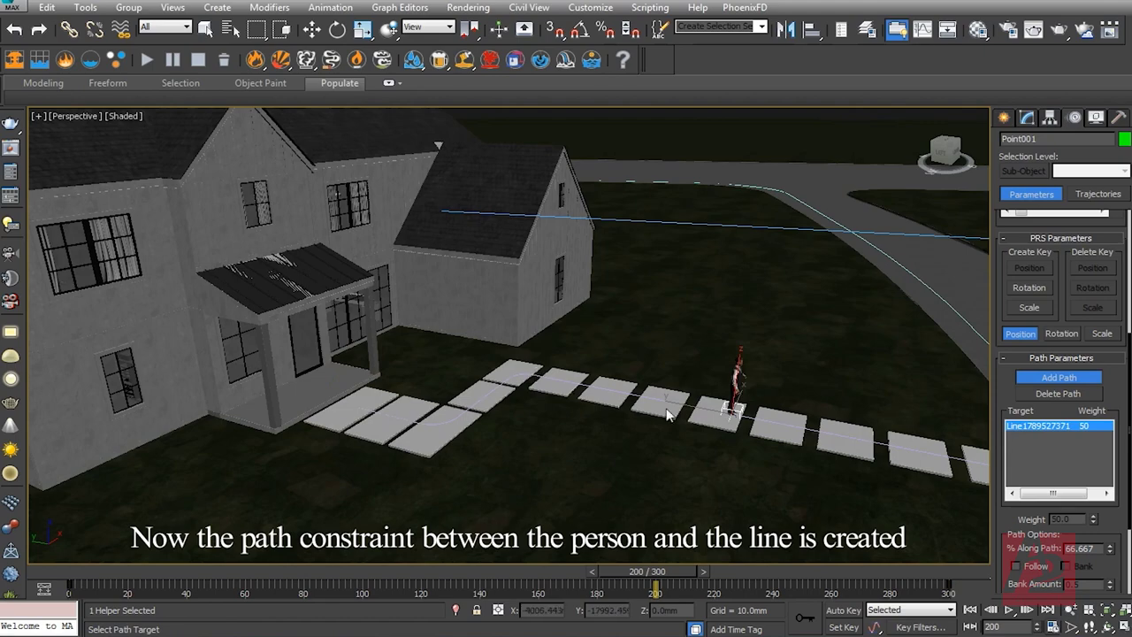
# Return to frame 0 and play the animation briefly to check the person's movement and direction along the walkway.
pyautogui.keyDown('alt'); pyautogui.moveTo(790, 411); pyautogui.dragTo(757, 399, button='middle'); pyautogui.keyUp('alt')
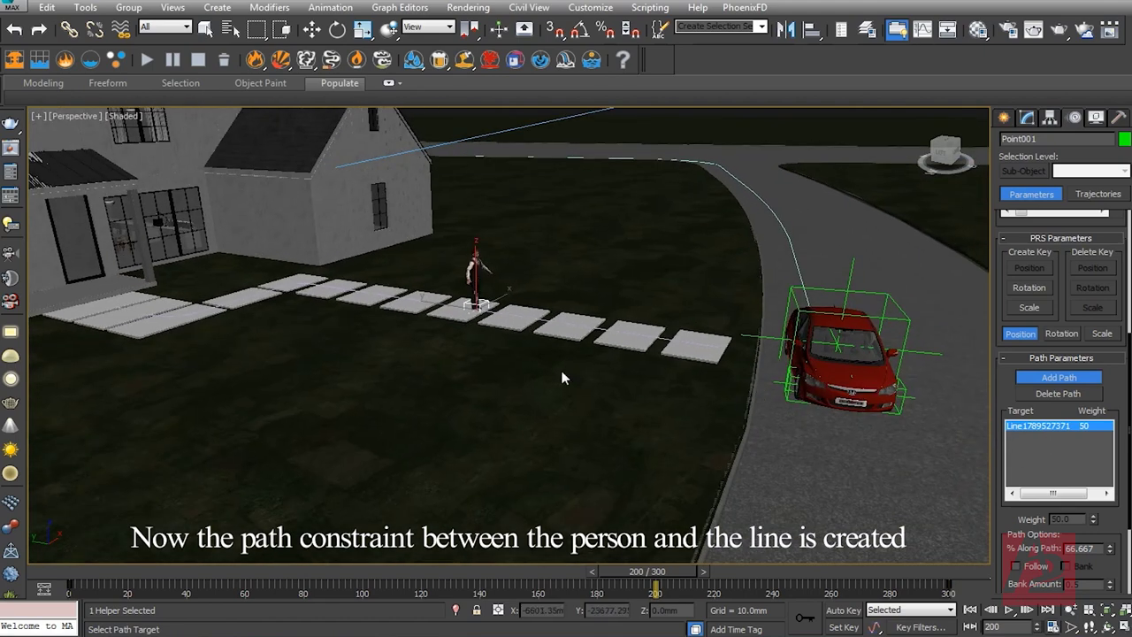
pyautogui.keyDown('alt'); pyautogui.moveTo(563, 378); pyautogui.dragTo(566, 372, button='middle'); pyautogui.keyUp('alt')
pyautogui.moveTo(686, 573); pyautogui.dragTo(69, 574)
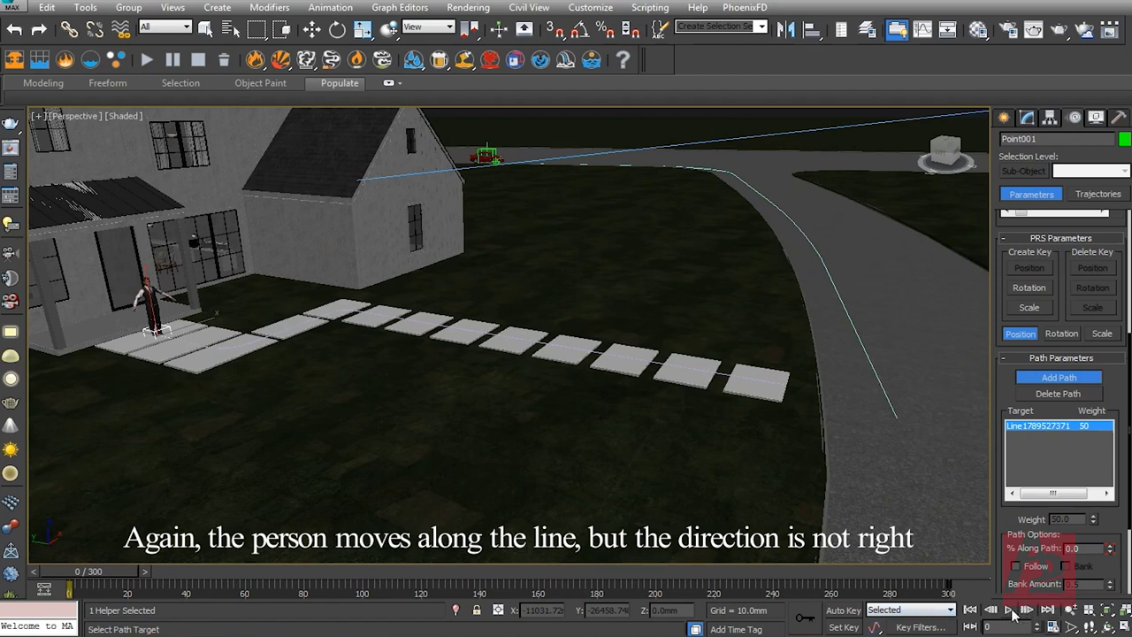
pyautogui.click(1009, 611)
pyautogui.click(1010, 610)
pyautogui.click(1058, 377)
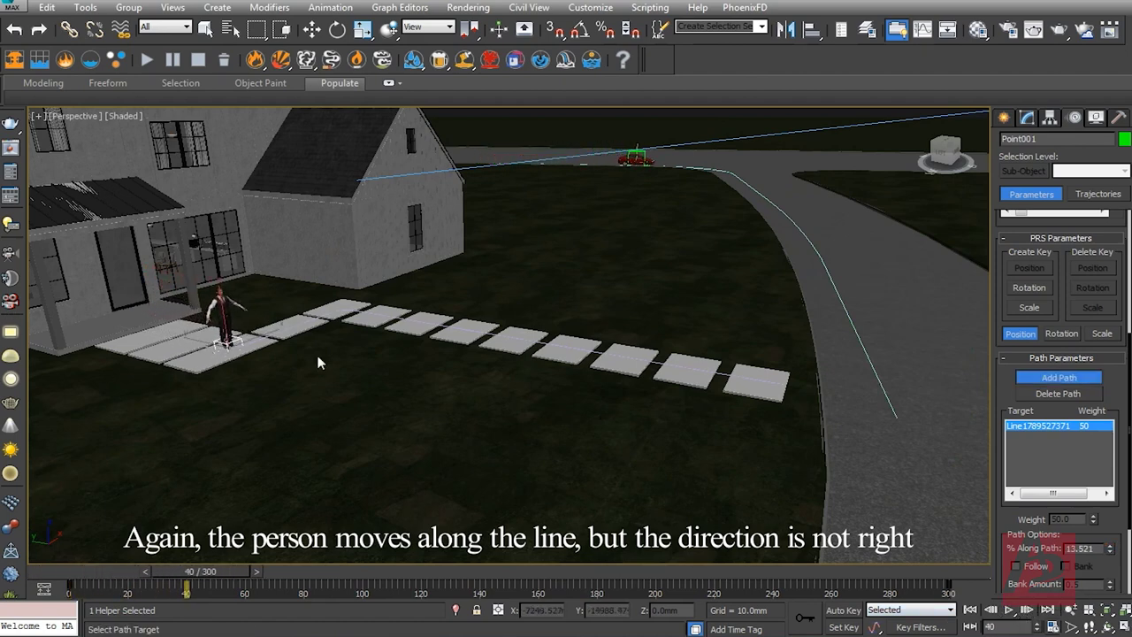
# Turn on Follow for the person's path constraint and set its axis to Y with Flip enabled, ending at frame 0.
pyautogui.scroll(-3, 1062, 371)
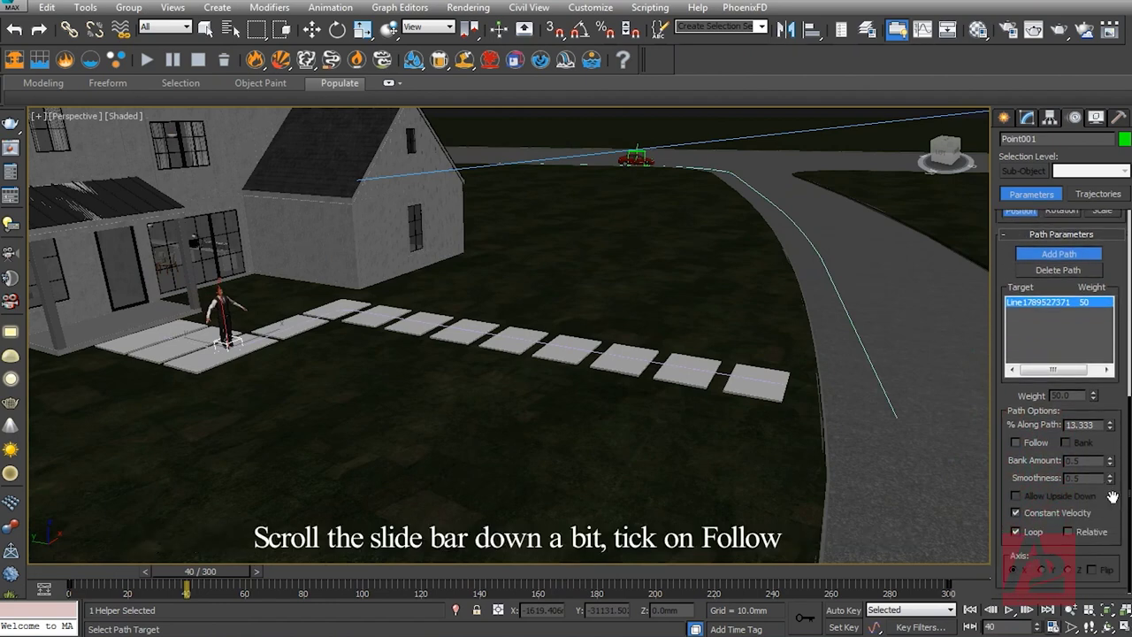
pyautogui.click(1016, 442)
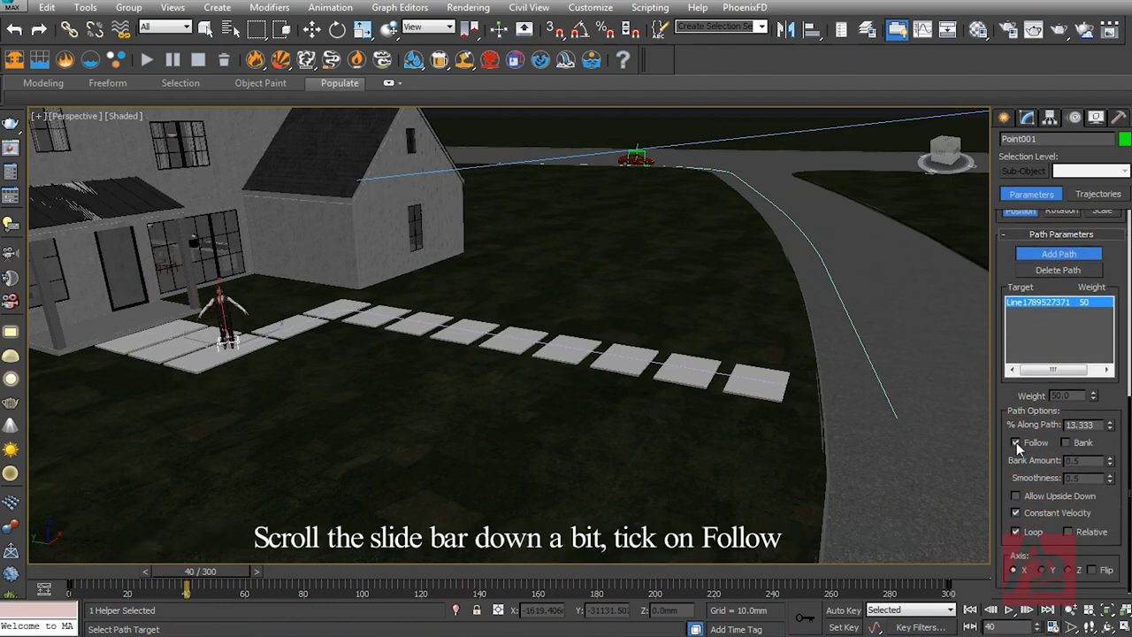
pyautogui.moveTo(186, 573); pyautogui.dragTo(69, 573)
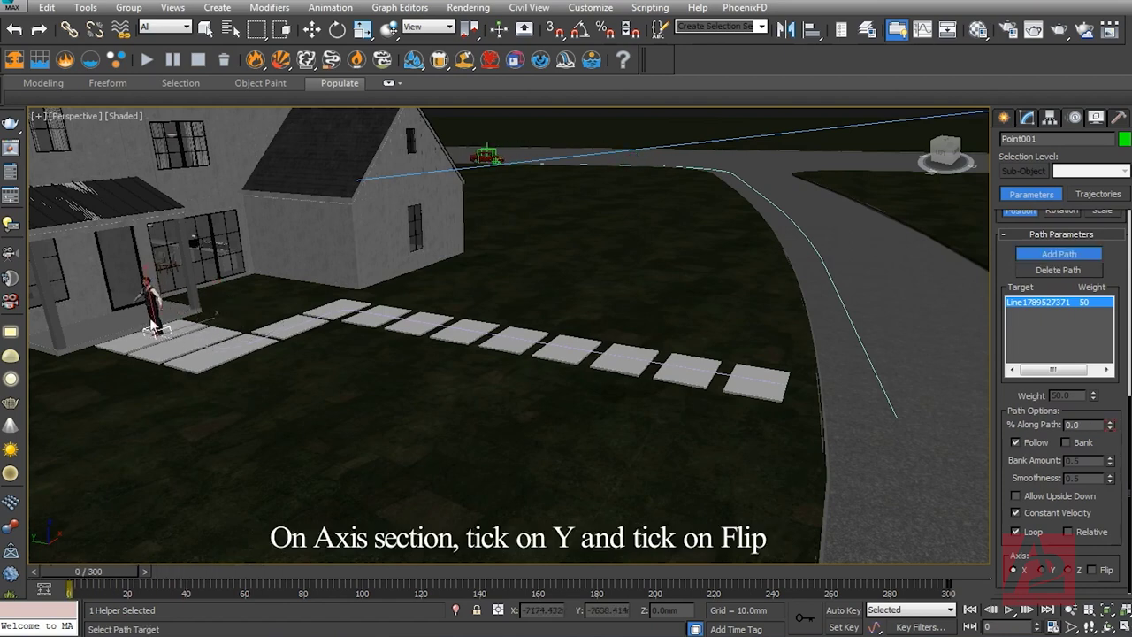
pyautogui.click(1044, 571)
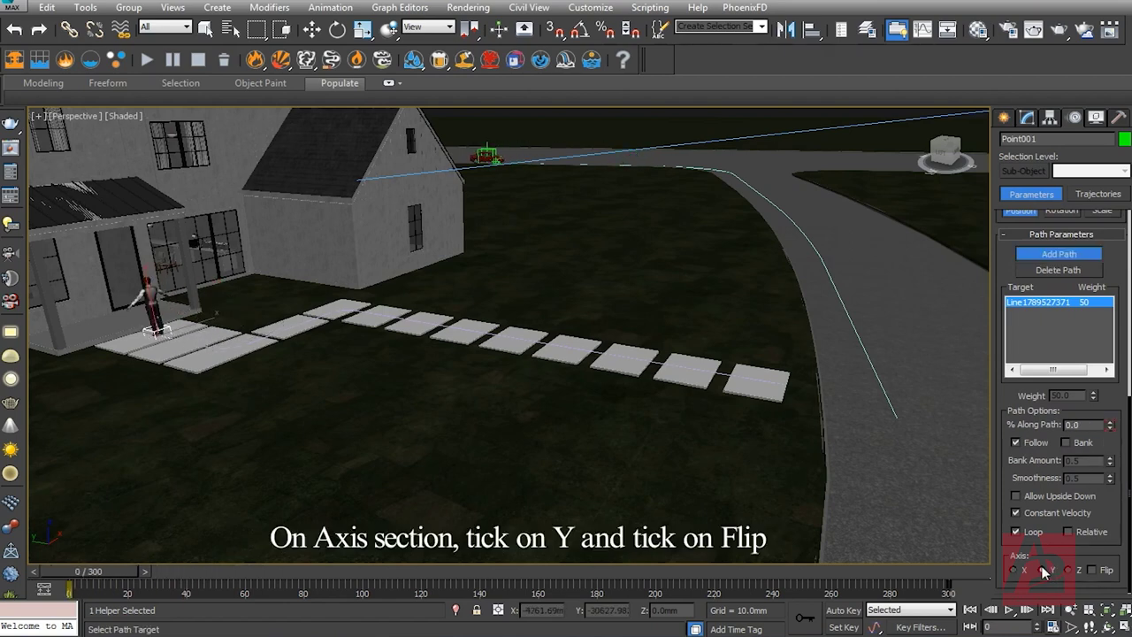
pyautogui.click(1092, 571)
pyautogui.moveTo(88, 576); pyautogui.dragTo(17, 550)
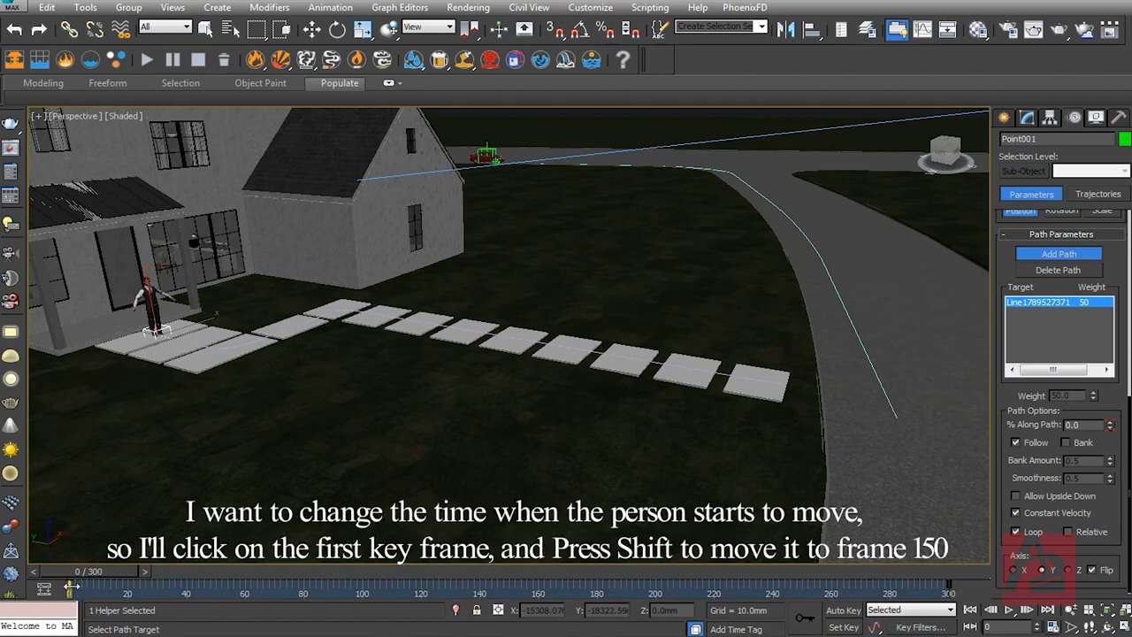
# Move the person's first path keyframe to frame 150 and scrub through to frame 300 to check the walk's timing.
pyautogui.keyDown('shift'); pyautogui.moveTo(70, 585); pyautogui.dragTo(509, 586); pyautogui.keyUp('shift')
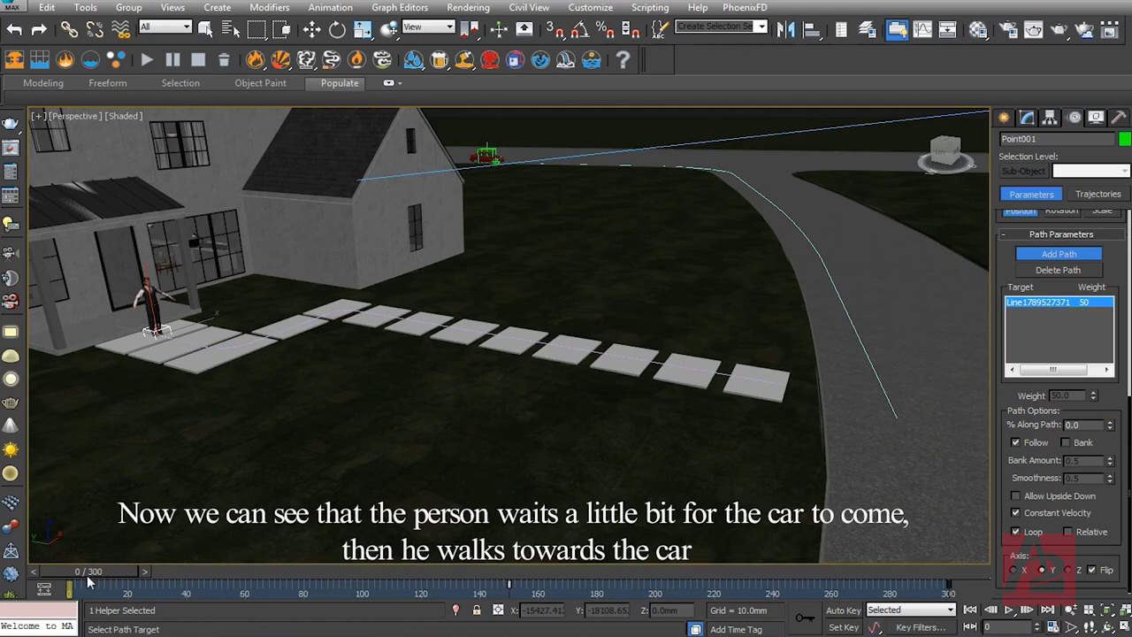
pyautogui.moveTo(87, 581); pyautogui.dragTo(583, 616)
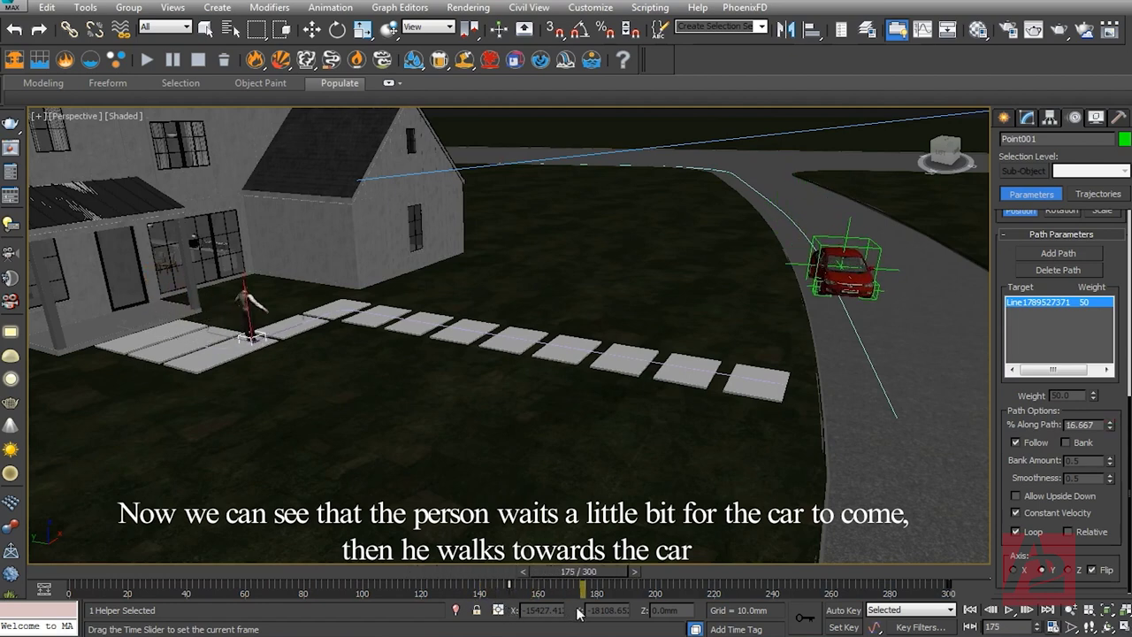
pyautogui.click(1059, 253)
pyautogui.moveTo(580, 578); pyautogui.dragTo(947, 589)
pyautogui.moveTo(946, 629); pyautogui.dragTo(952, 633)
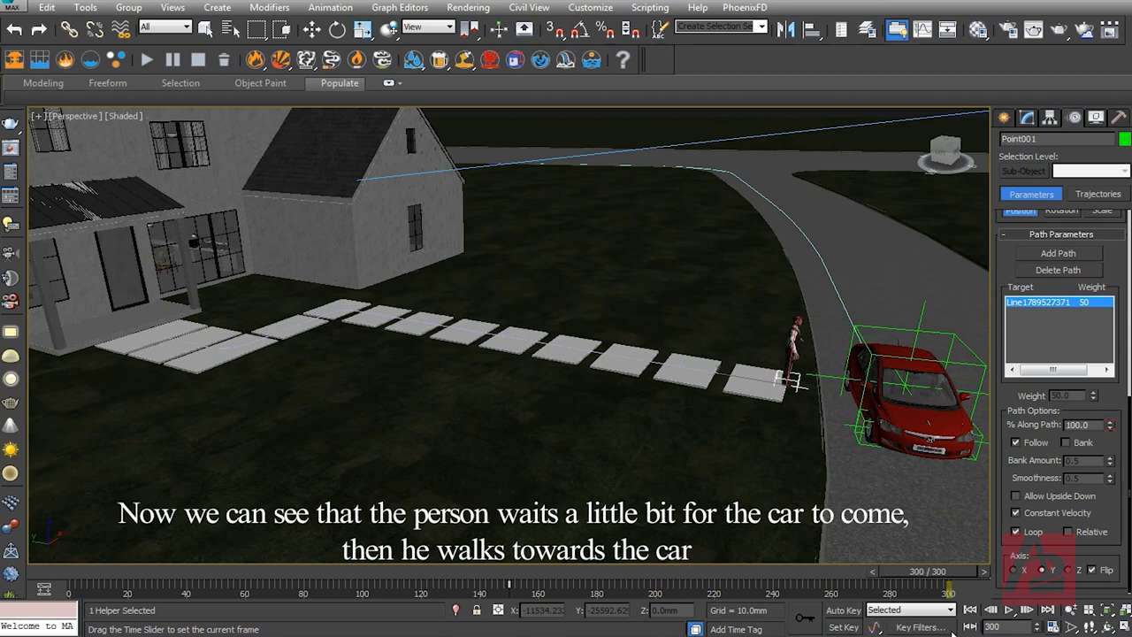
# Switch to the VRayCam004 camera view and play the whole animation from frame 0 to review the car and person.
pyautogui.press('c')
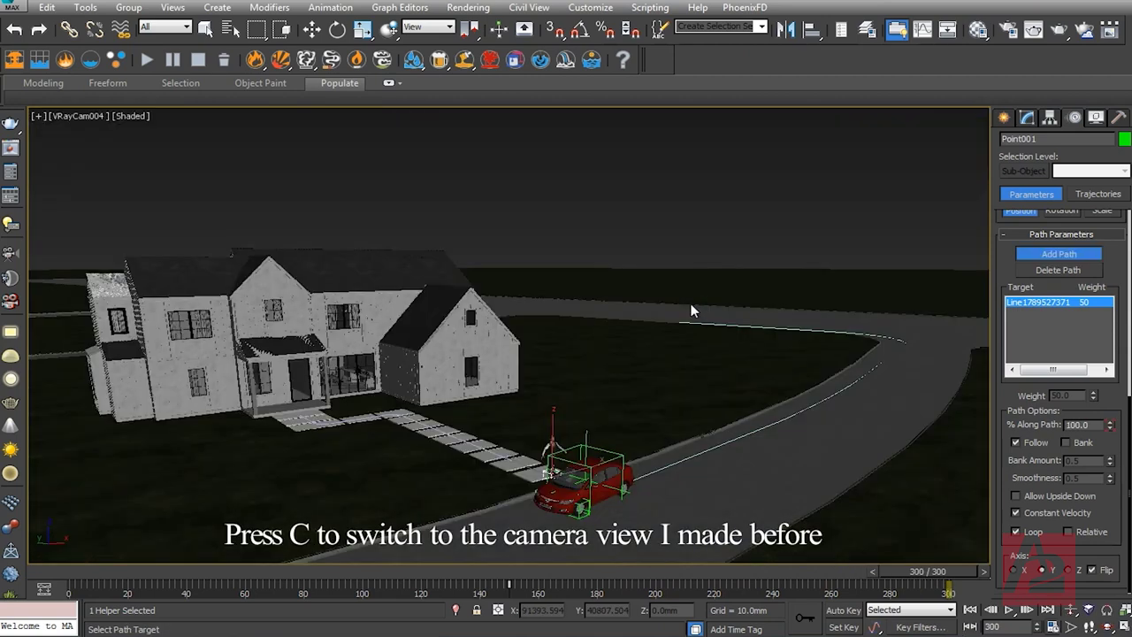
pyautogui.moveTo(928, 568); pyautogui.dragTo(35, 553)
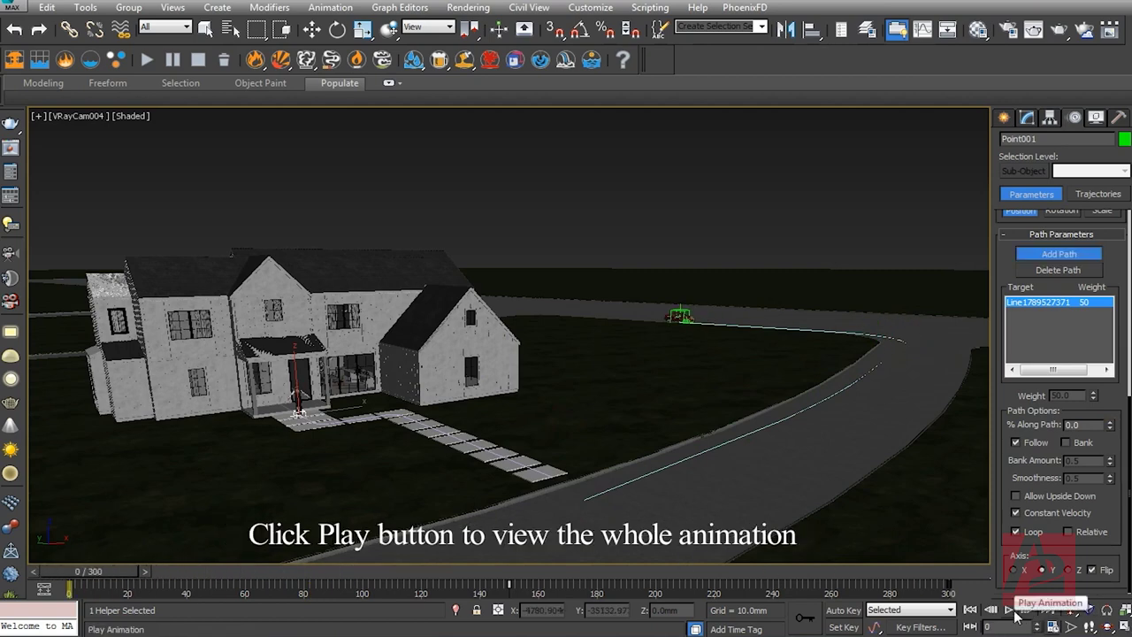
pyautogui.click(1010, 611)
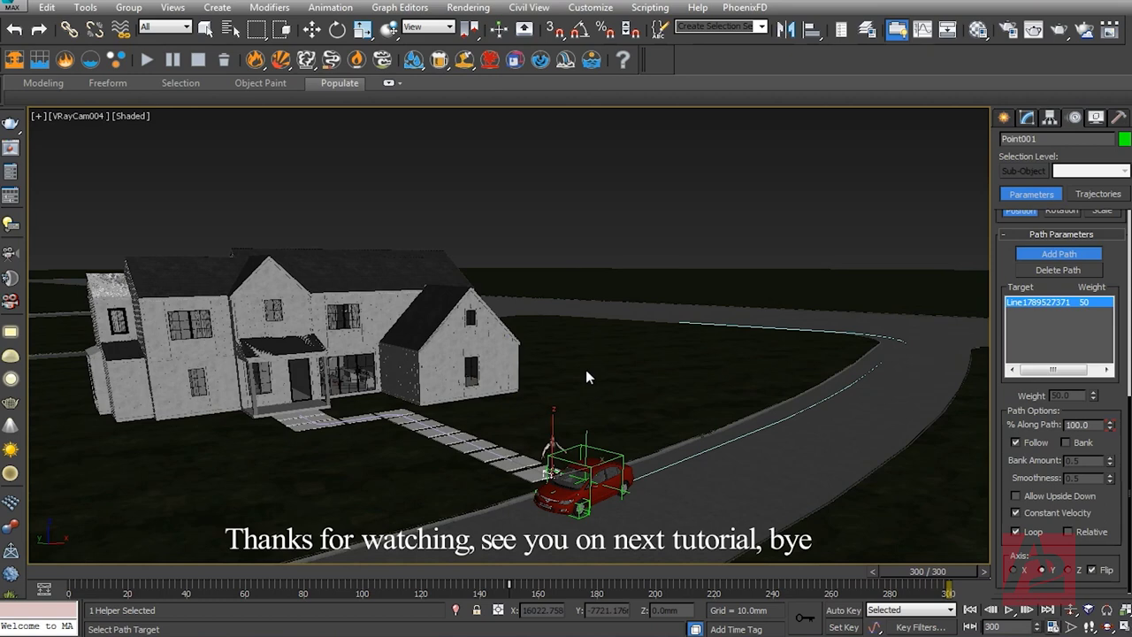
pyautogui.click(1007, 117)
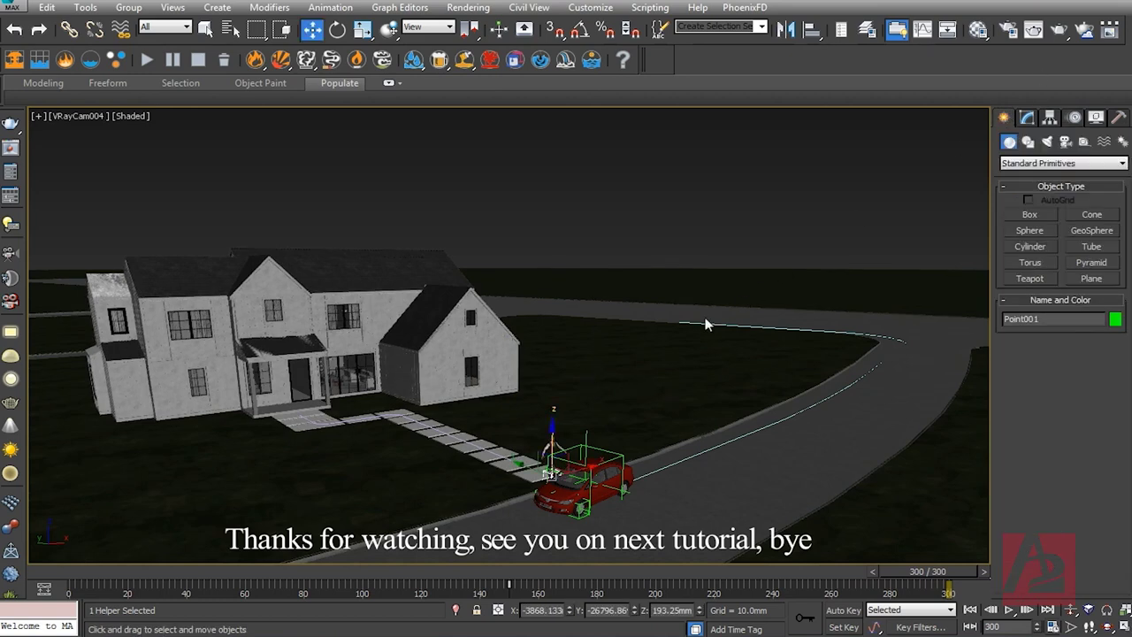